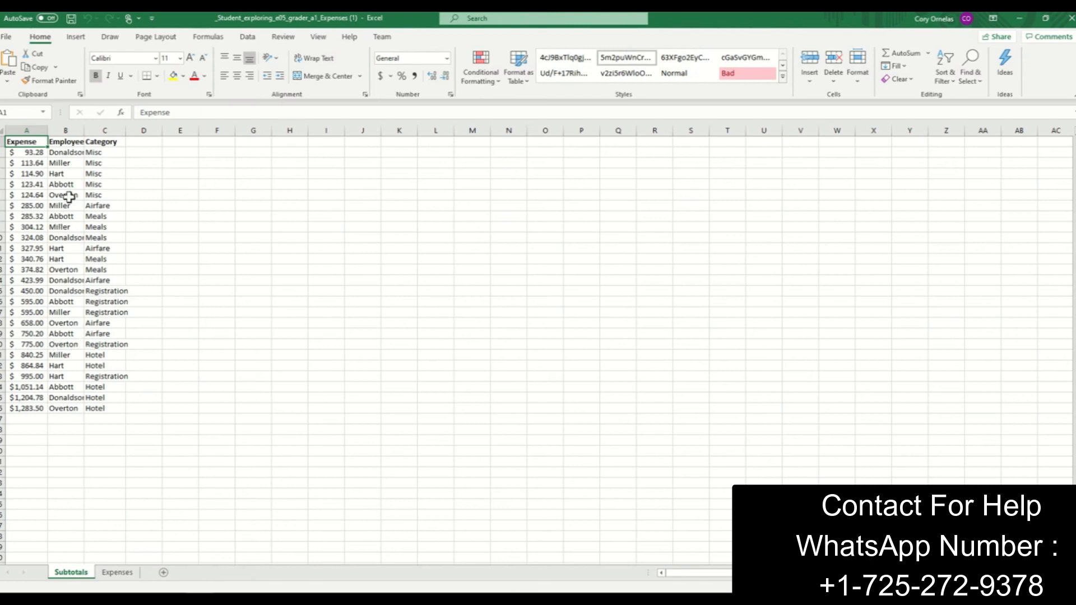
{"action": "left_click", "coordinate": [76, 38]}
{"action": "left_click", "coordinate": [110, 37]}
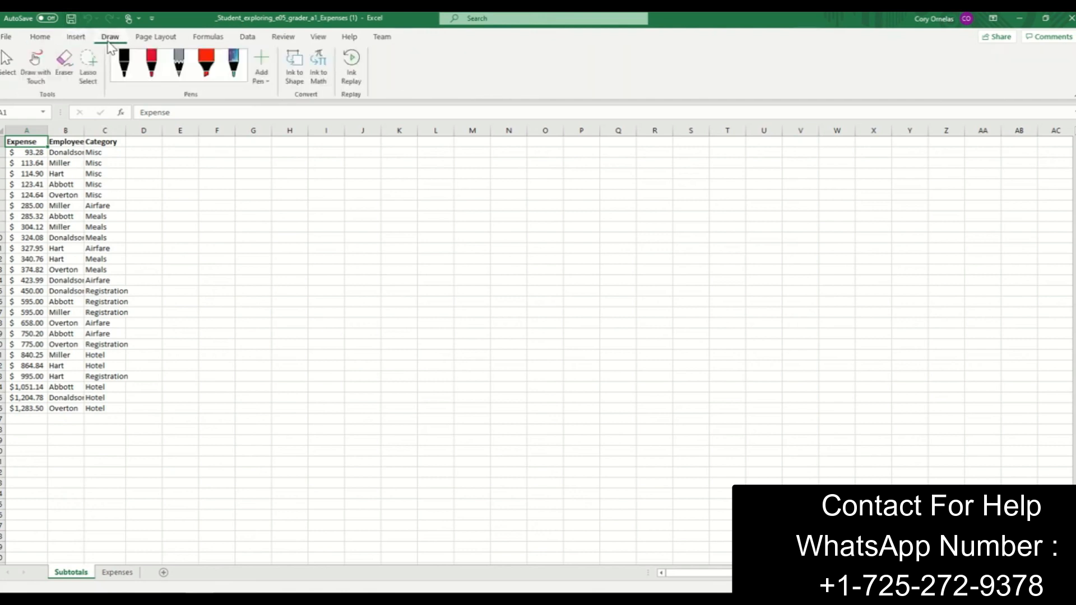
{"action": "left_click", "coordinate": [84, 39]}
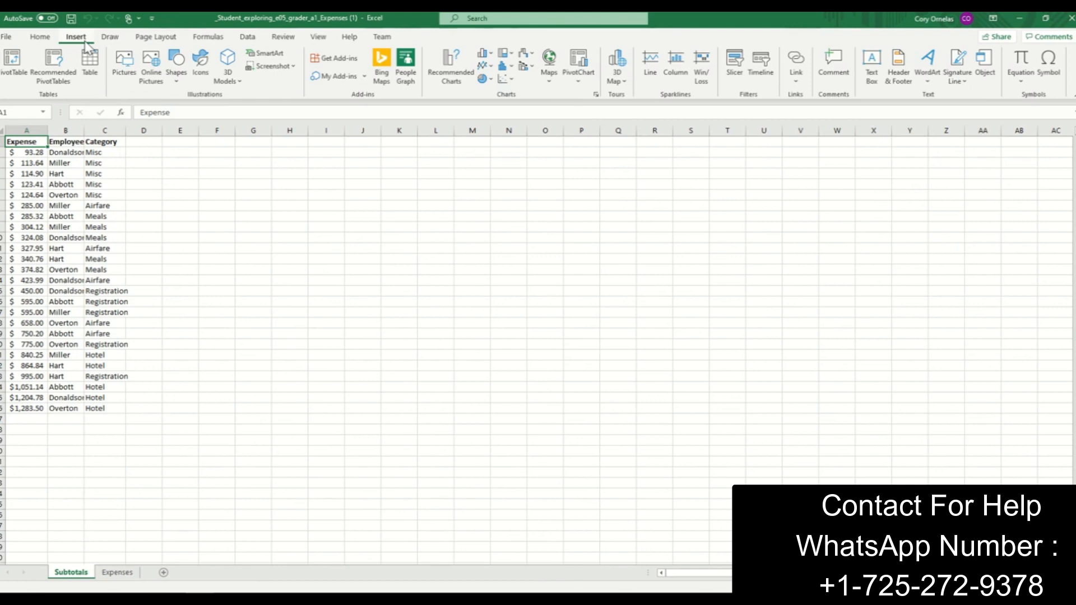
{"action": "left_click", "coordinate": [113, 42]}
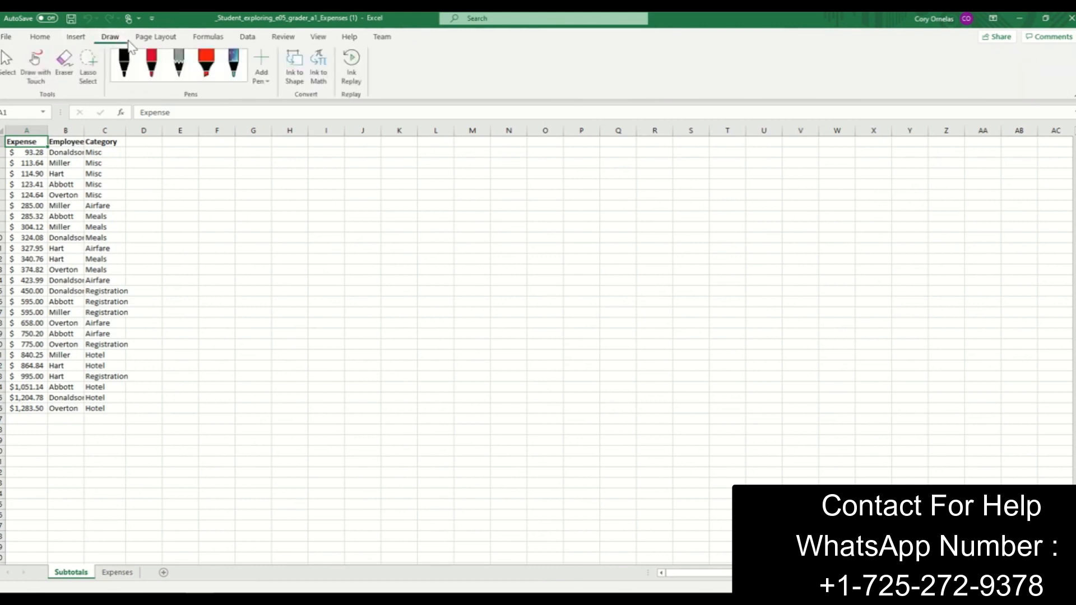
{"action": "left_click", "coordinate": [207, 38]}
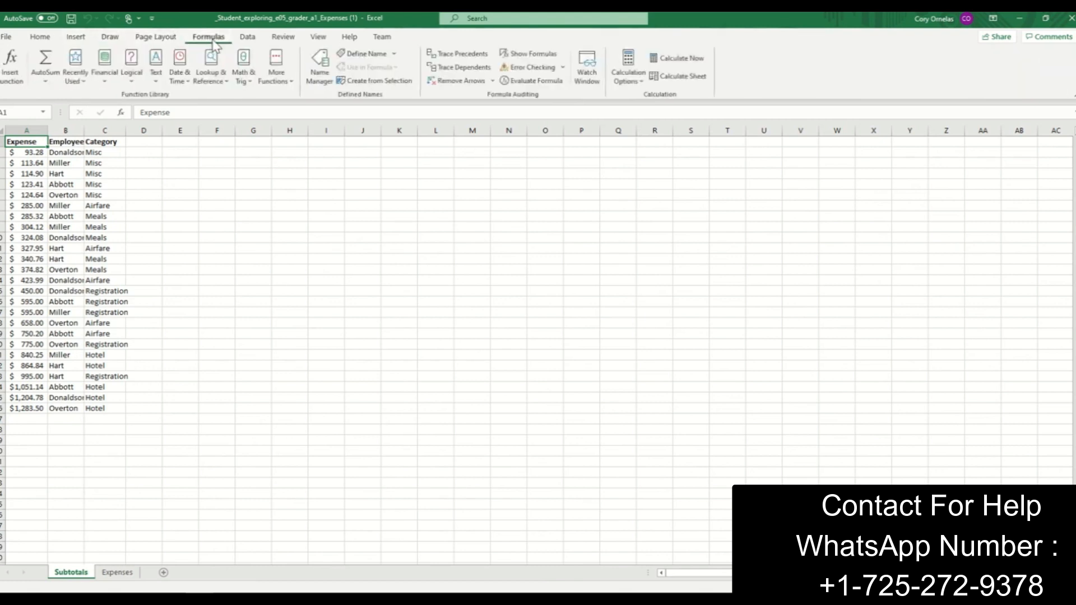
{"action": "left_click", "coordinate": [248, 39]}
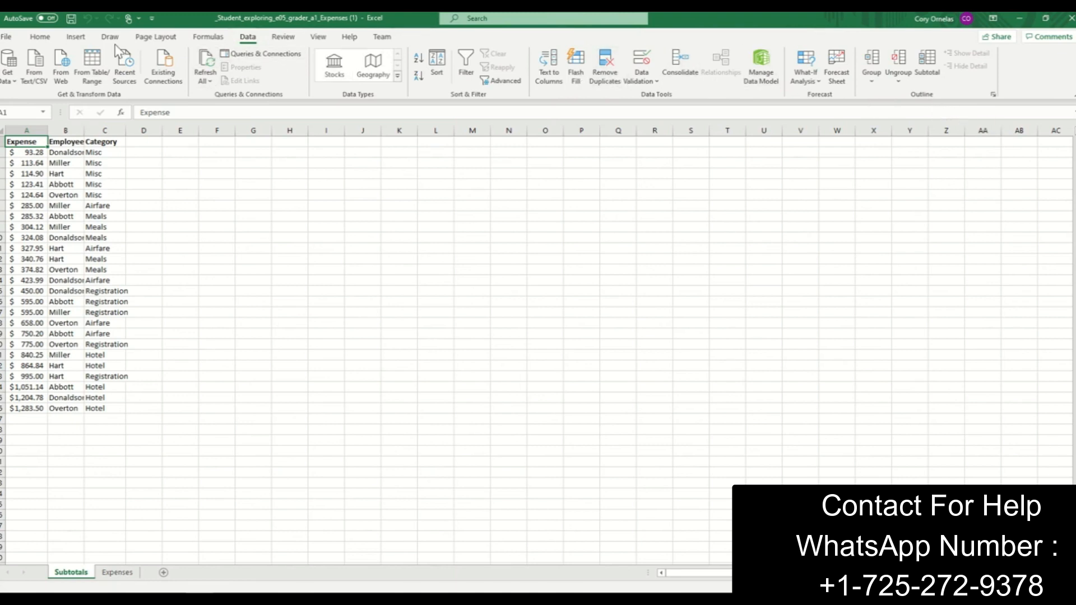
- Sort the expense data on the Subtotals sheet by Employee and then by Category, both A to Z
{"action": "left_click", "coordinate": [56, 39]}
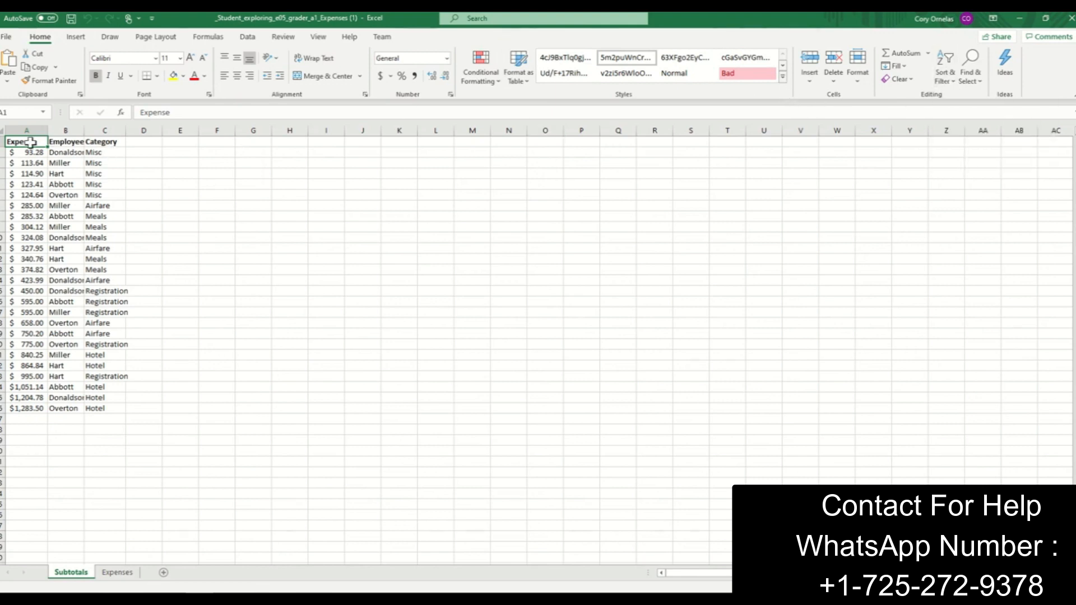
{"action": "left_click_drag", "start_coordinate": [30, 142], "coordinate": [106, 405]}
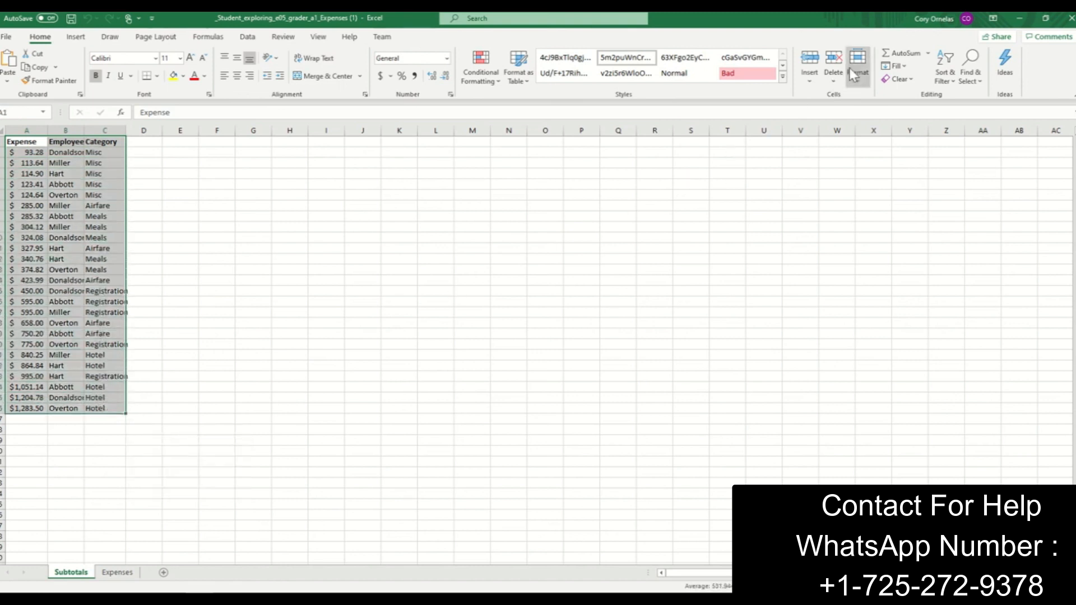
{"action": "left_click", "coordinate": [943, 83]}
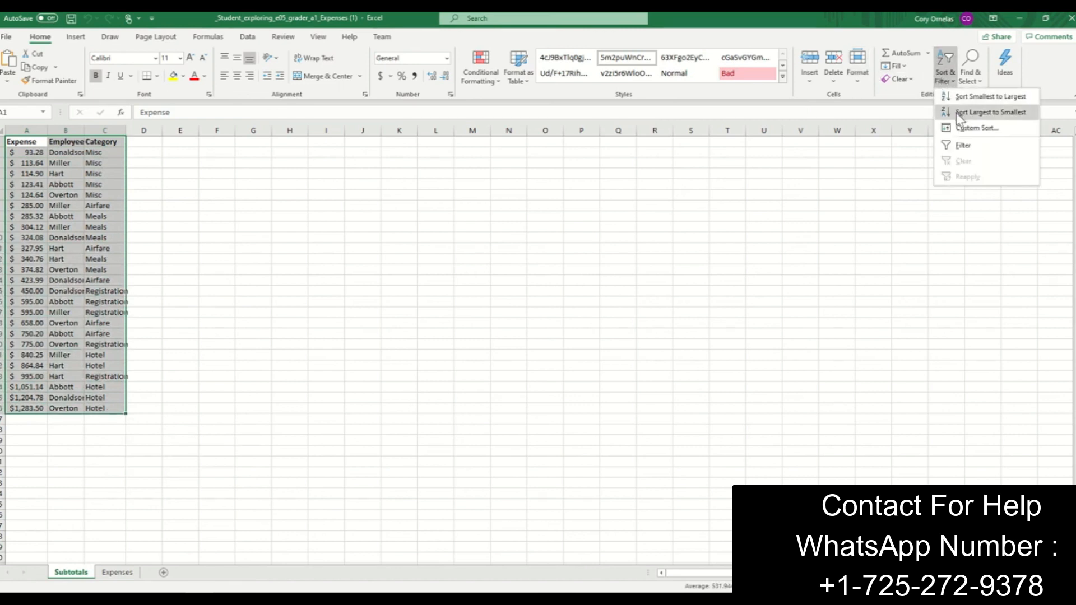
{"action": "left_click", "coordinate": [965, 130]}
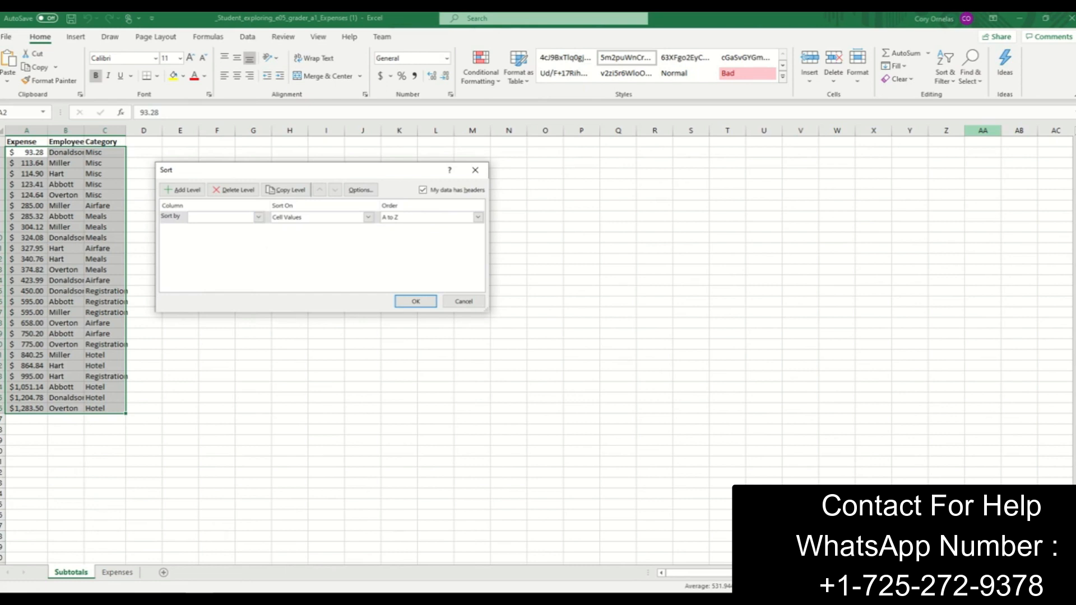
{"action": "left_click", "coordinate": [258, 217]}
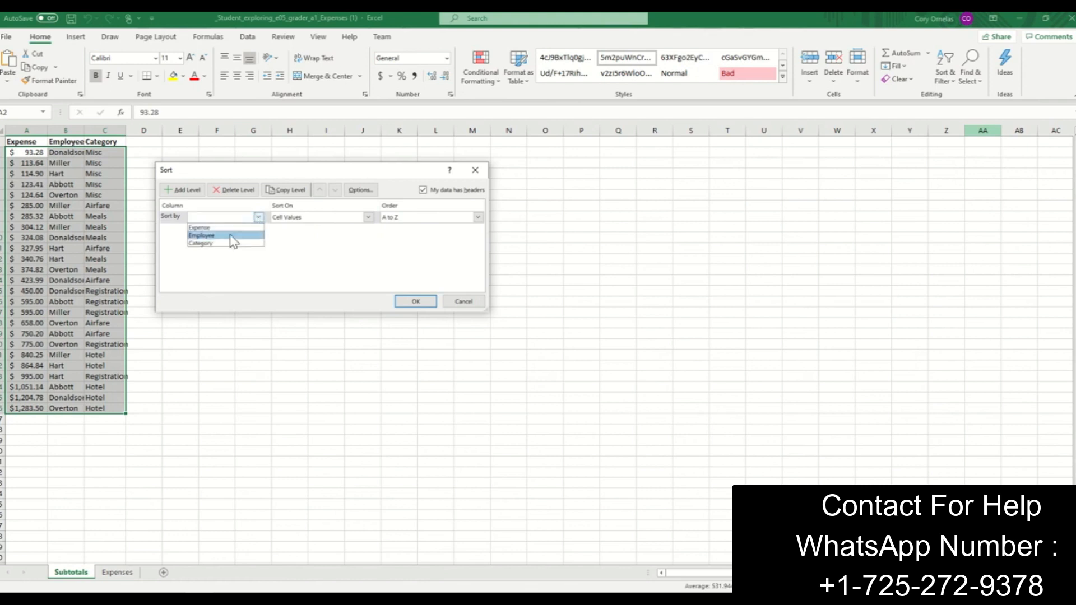
{"action": "left_click", "coordinate": [232, 236]}
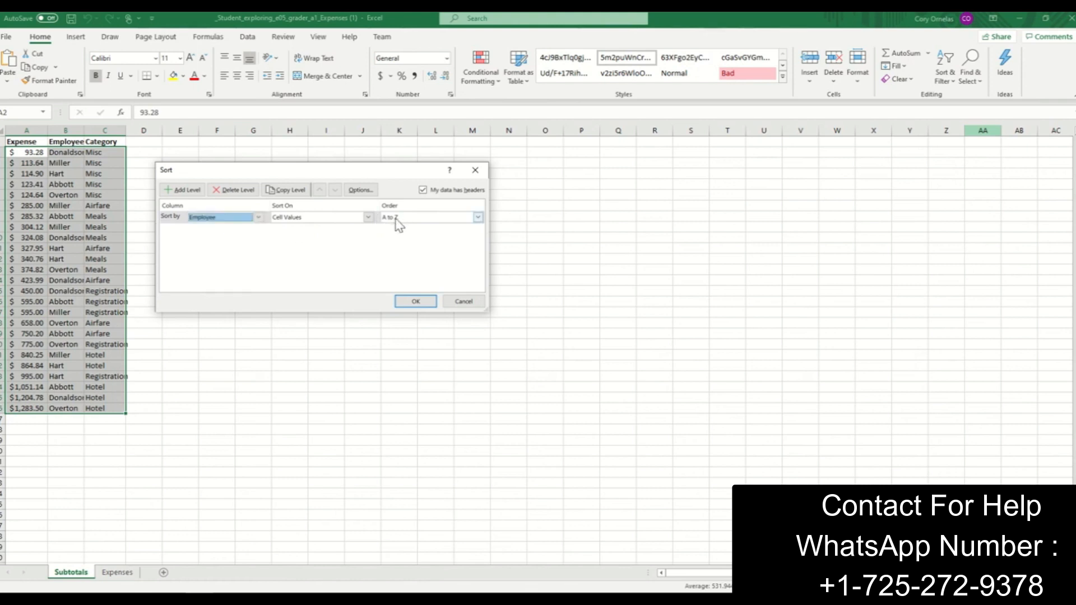
{"action": "left_click", "coordinate": [177, 191]}
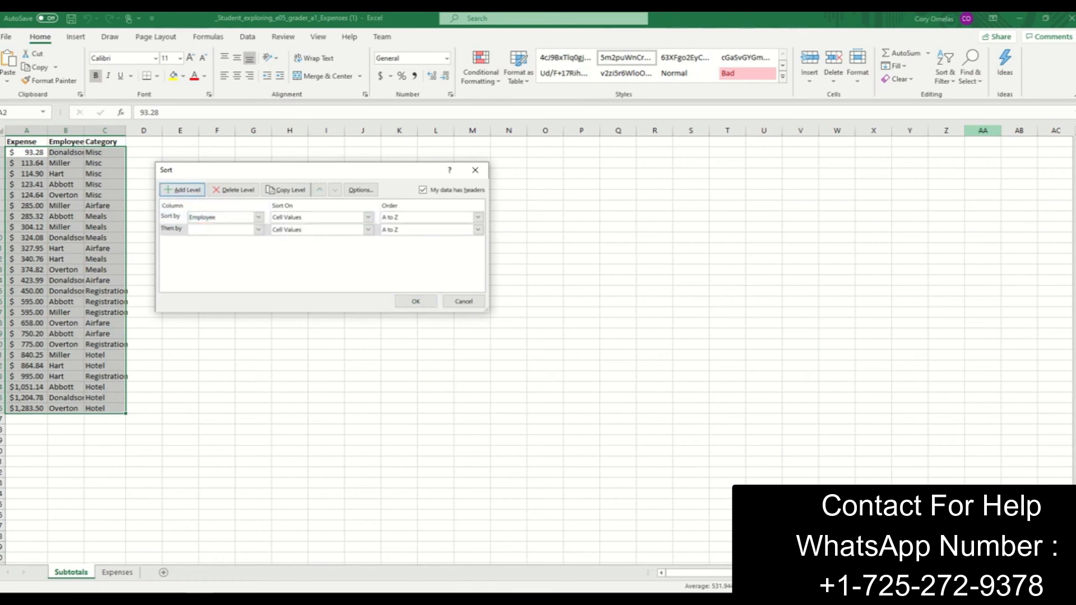
{"action": "left_click", "coordinate": [259, 229]}
{"action": "left_click", "coordinate": [222, 257]}
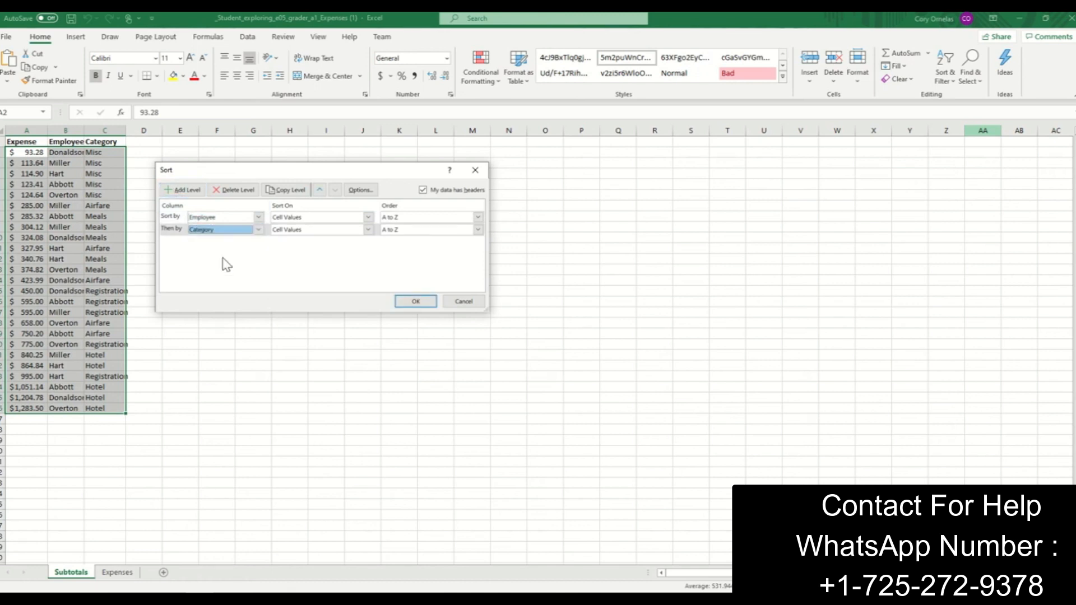
{"action": "left_click", "coordinate": [416, 302]}
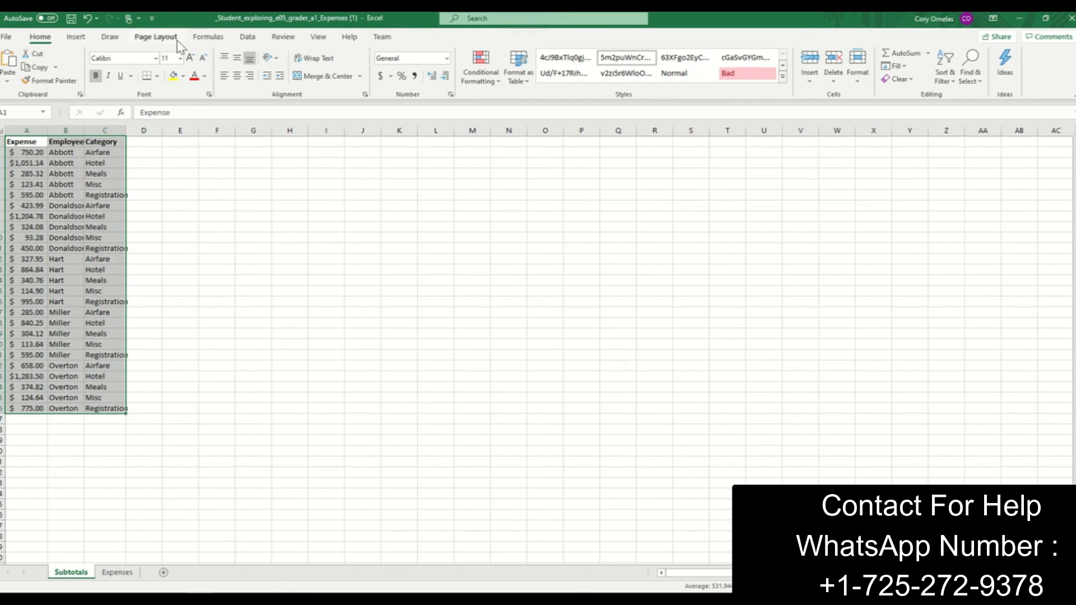
- Add subtotals to the sorted data that sum only the Expense column at each change in Employee
{"action": "left_click", "coordinate": [318, 39]}
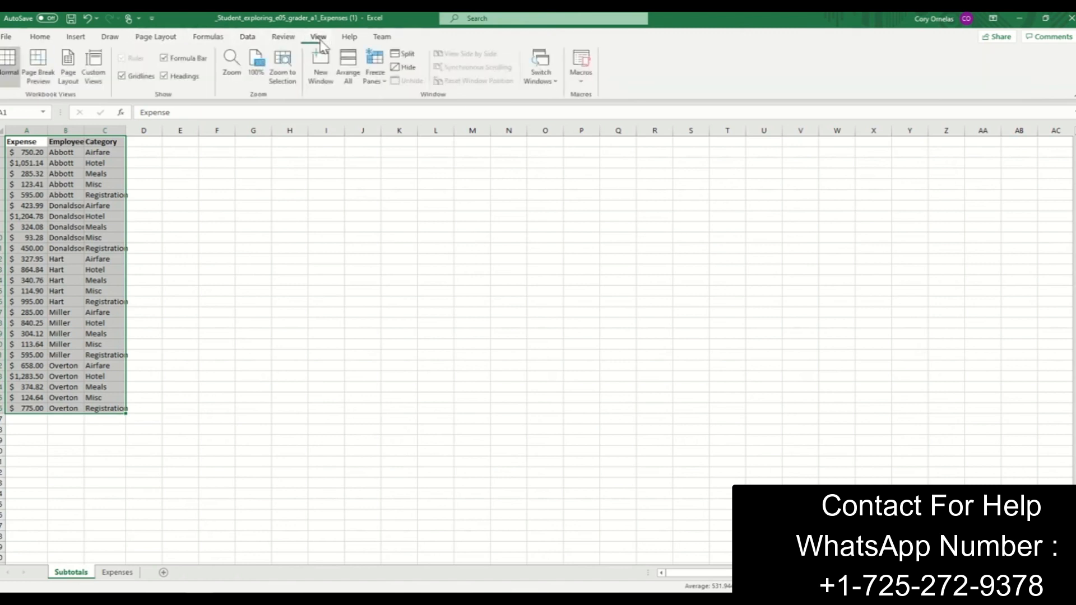
{"action": "left_click", "coordinate": [286, 38]}
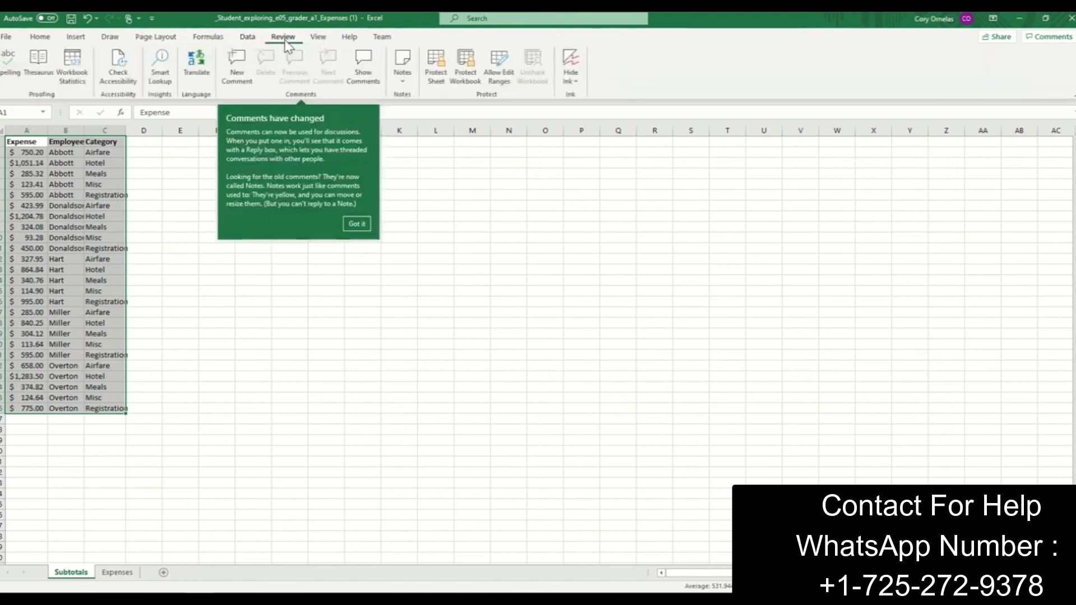
{"action": "left_click", "coordinate": [249, 38]}
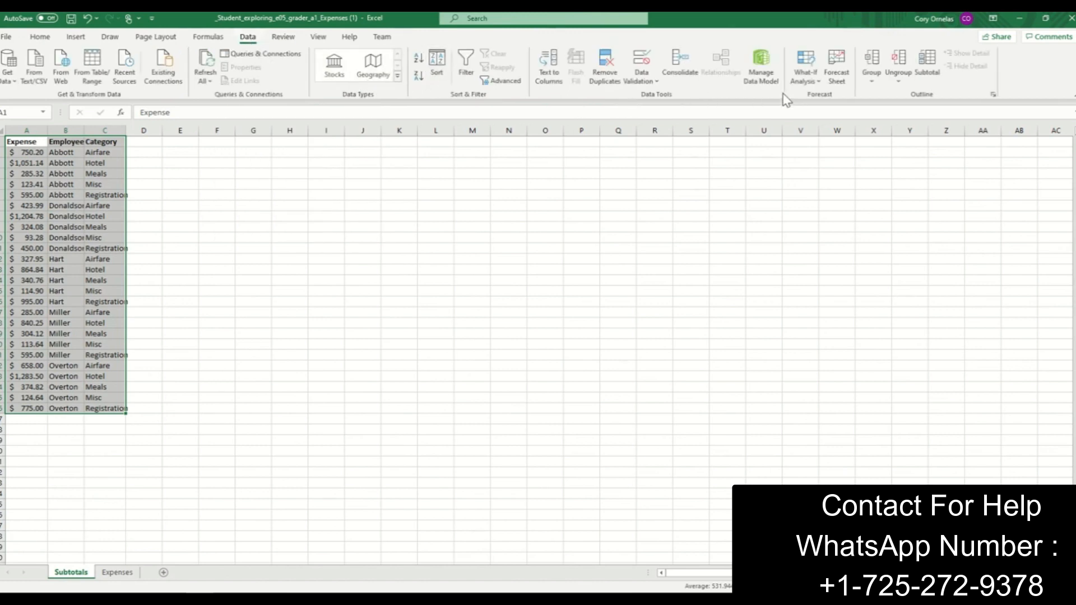
{"action": "left_click", "coordinate": [926, 77]}
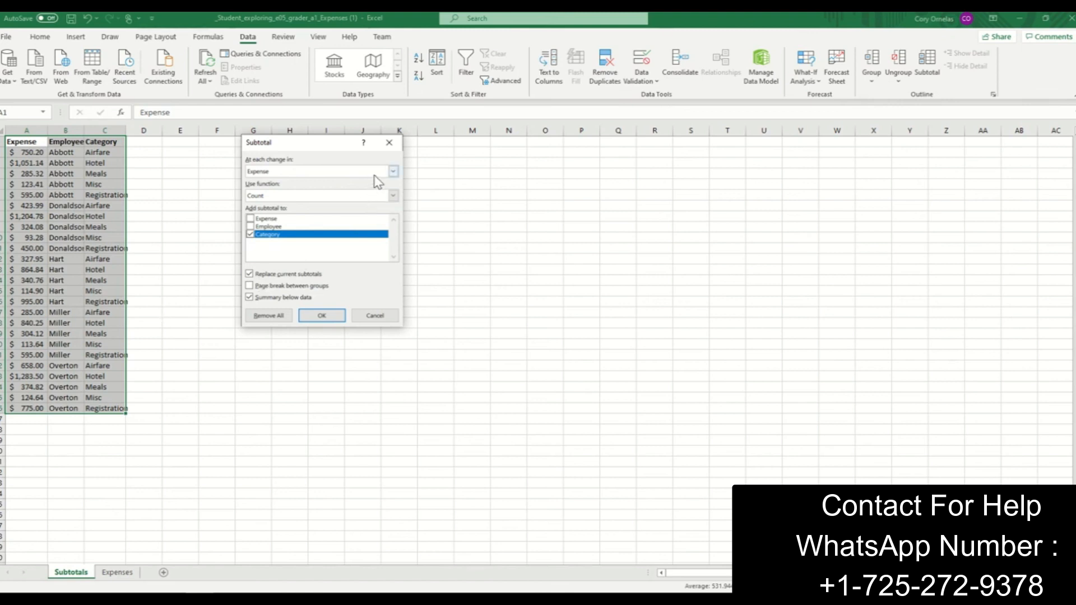
{"action": "left_click", "coordinate": [394, 173]}
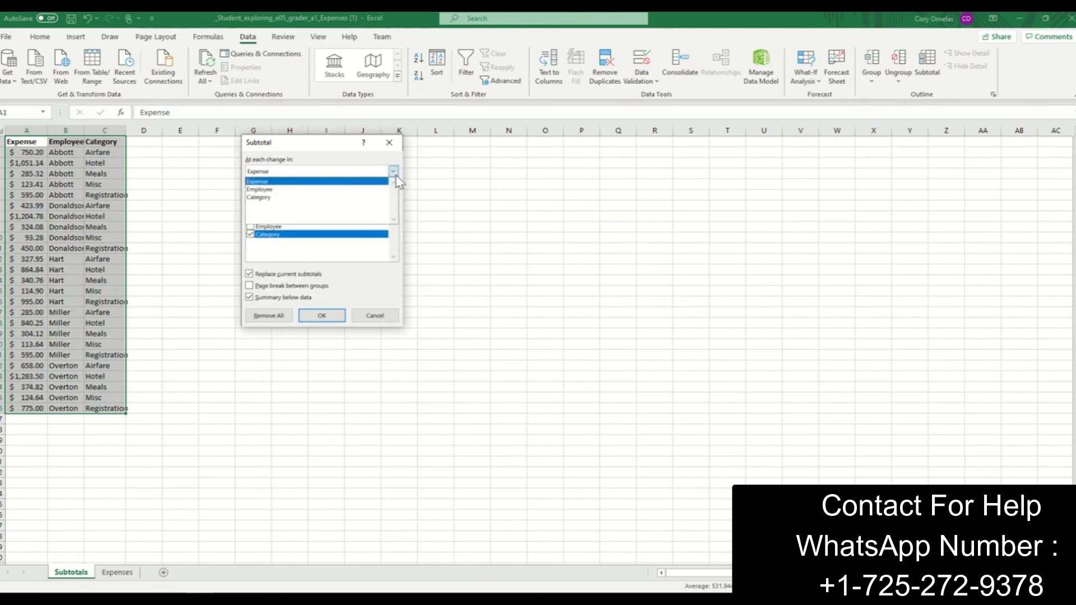
{"action": "left_click", "coordinate": [301, 191]}
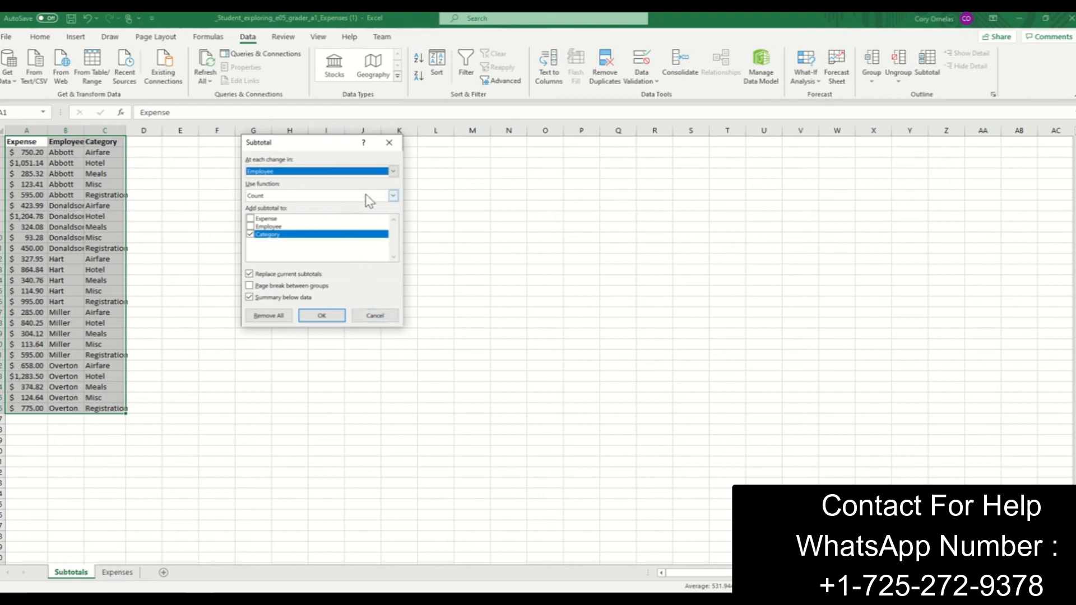
{"action": "left_click", "coordinate": [393, 196]}
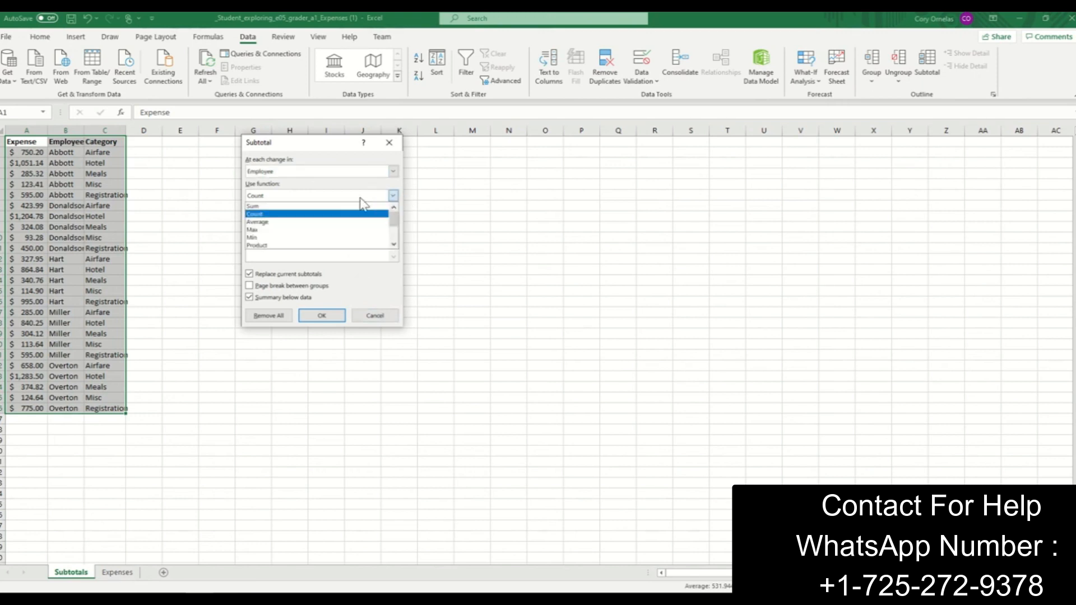
{"action": "left_click", "coordinate": [283, 207]}
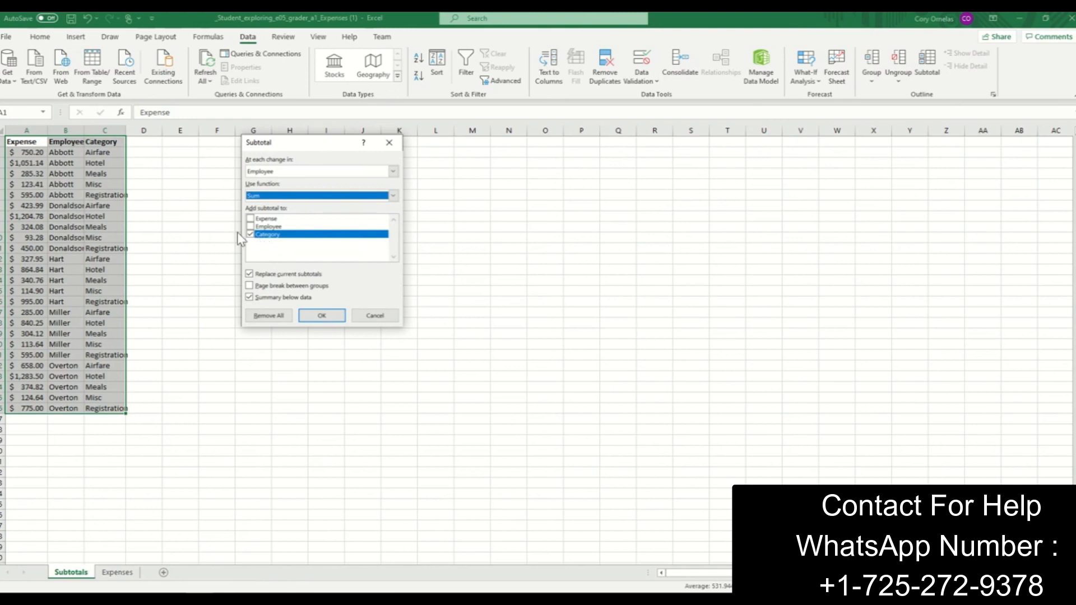
{"action": "left_click", "coordinate": [250, 219]}
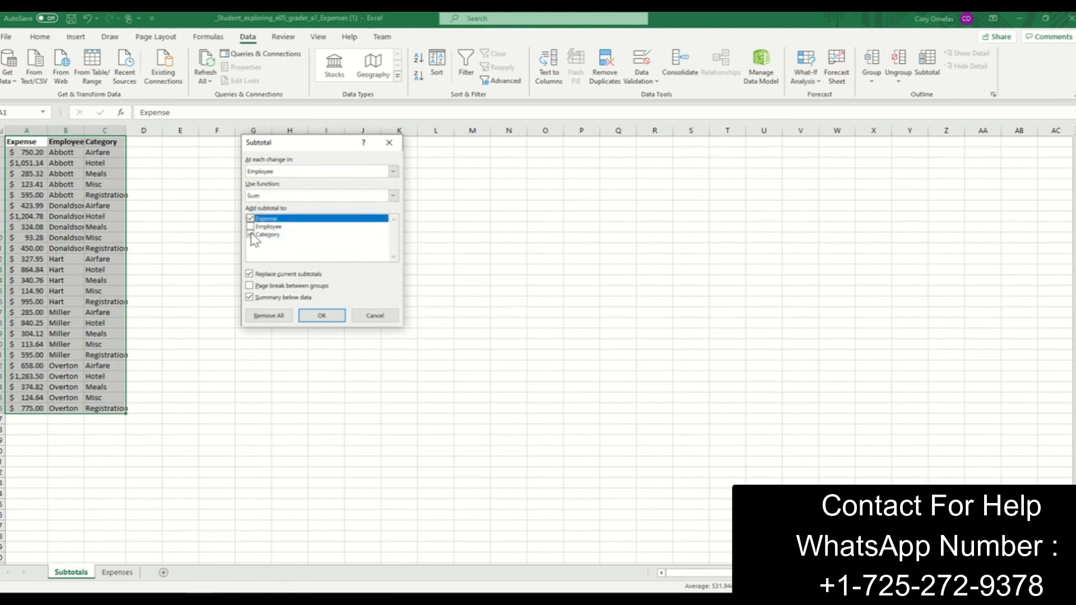
{"action": "left_click", "coordinate": [250, 235]}
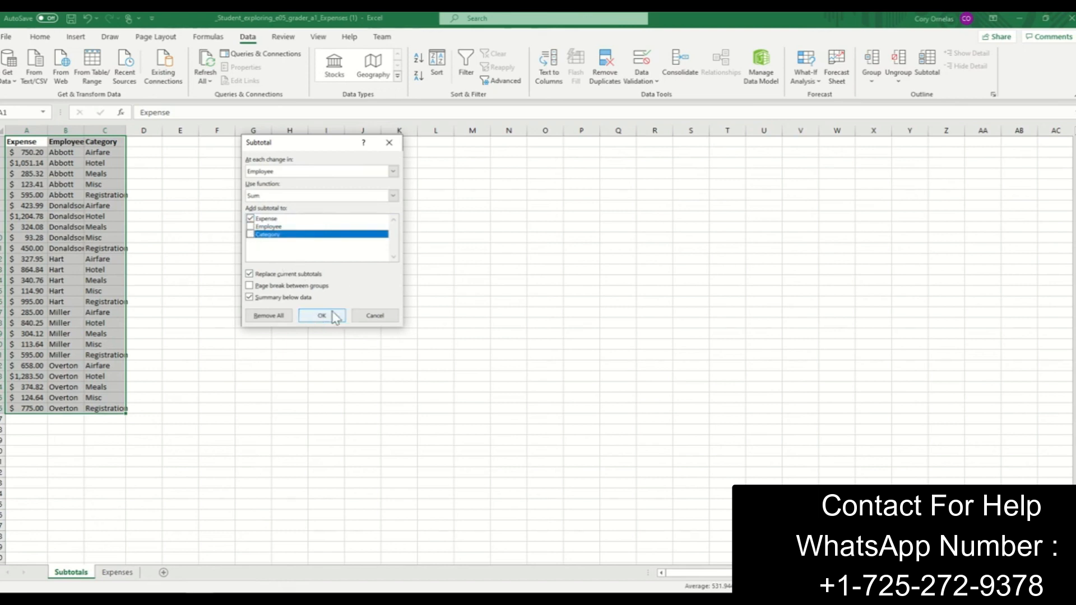
{"action": "left_click", "coordinate": [335, 316]}
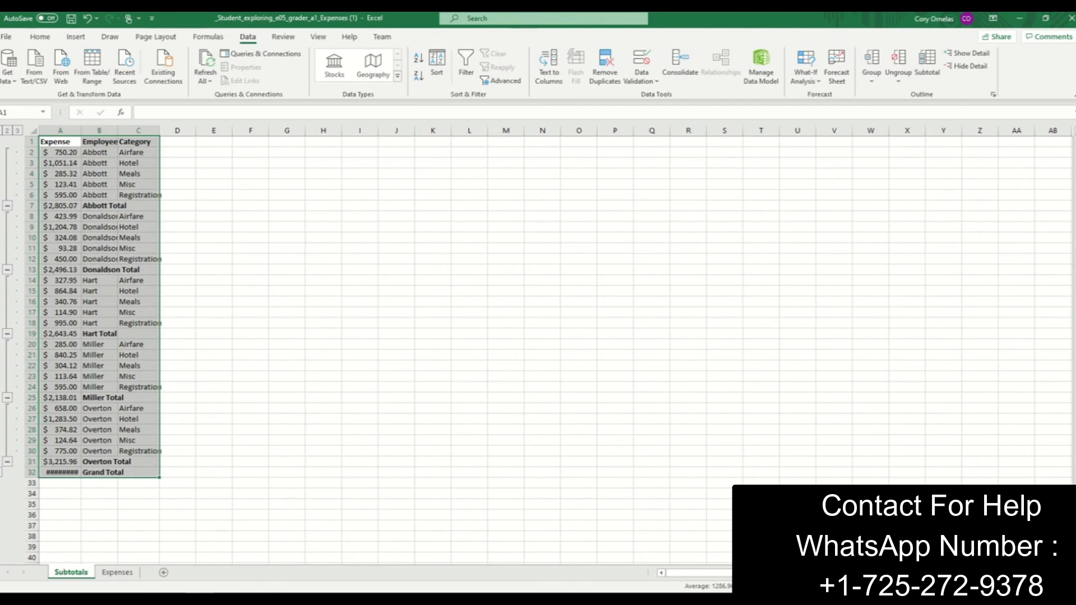
- Collapse the detail rows of the second and third employee groups in the subtotal outline
{"action": "left_click", "coordinate": [214, 365]}
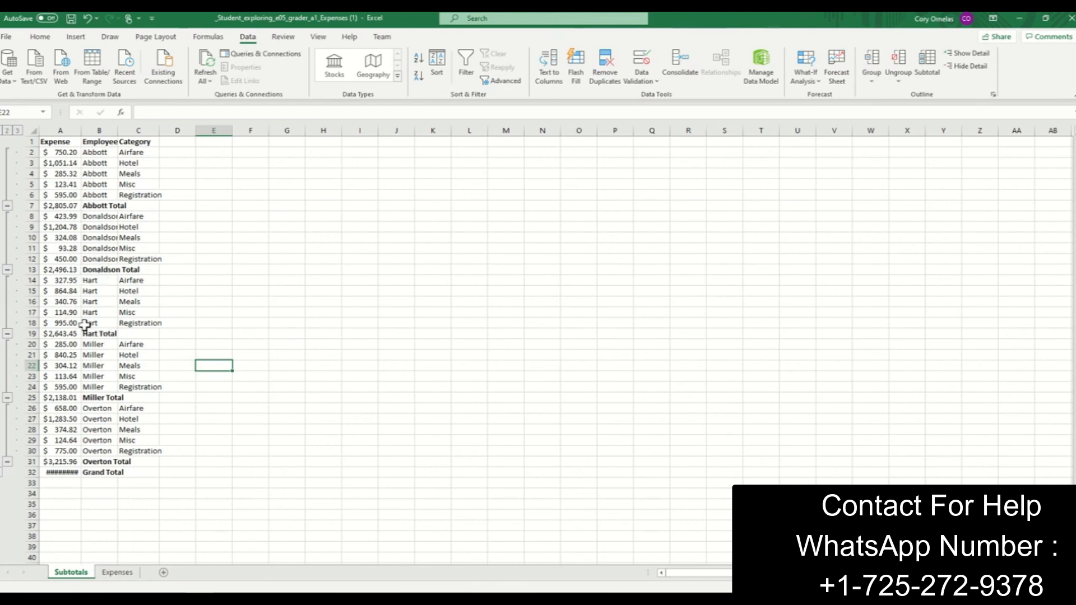
{"action": "left_click", "coordinate": [7, 269]}
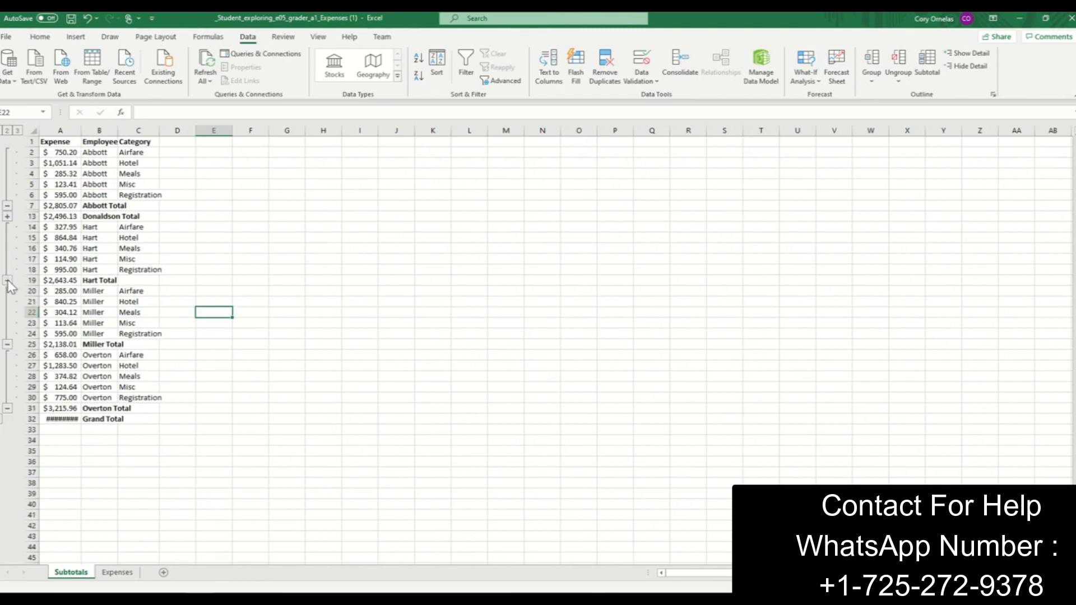
{"action": "left_click", "coordinate": [8, 280]}
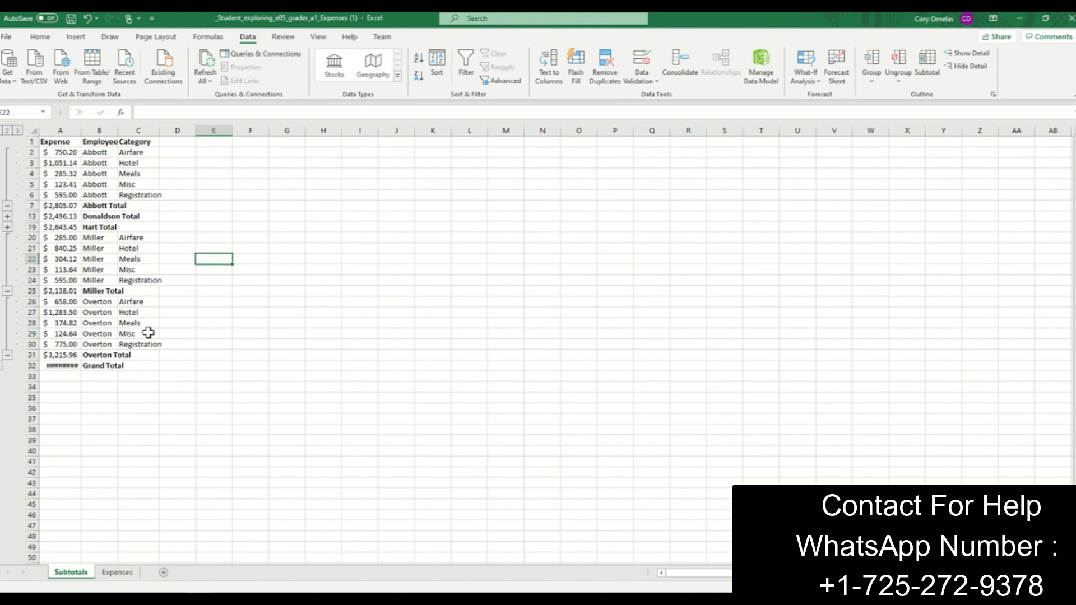
{"action": "left_click", "coordinate": [276, 377]}
{"action": "scroll", "coordinate": [262, 383], "scroll_direction": "down", "scroll_amount": 1}
{"action": "scroll", "coordinate": [262, 383], "scroll_direction": "up", "scroll_amount": 1}
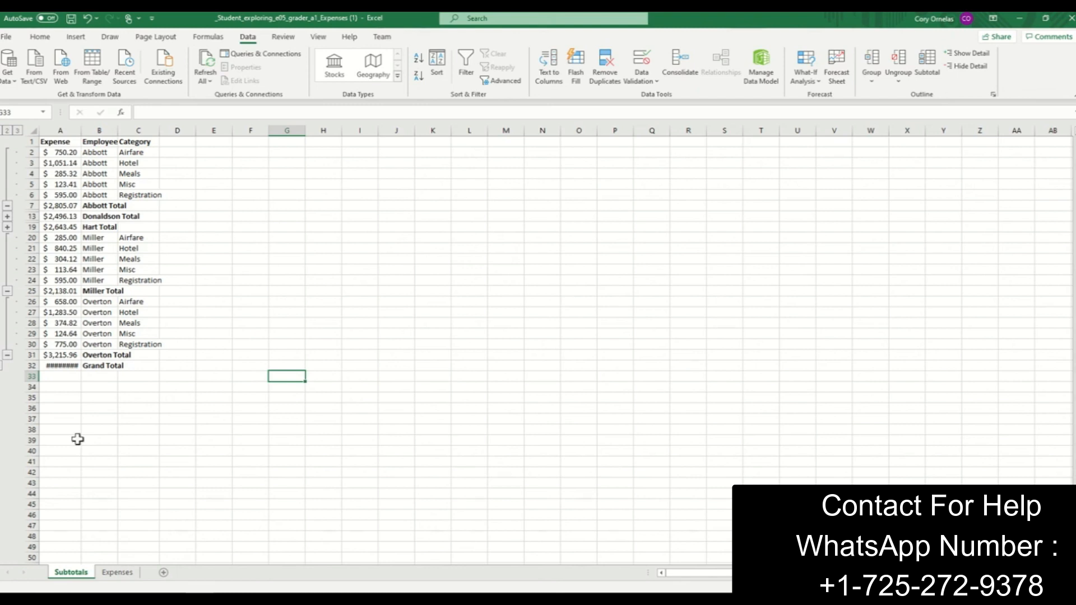
- Create a PivotTable from the Expenses sheet range A1:C26 on a new worksheet
{"action": "left_click", "coordinate": [123, 577]}
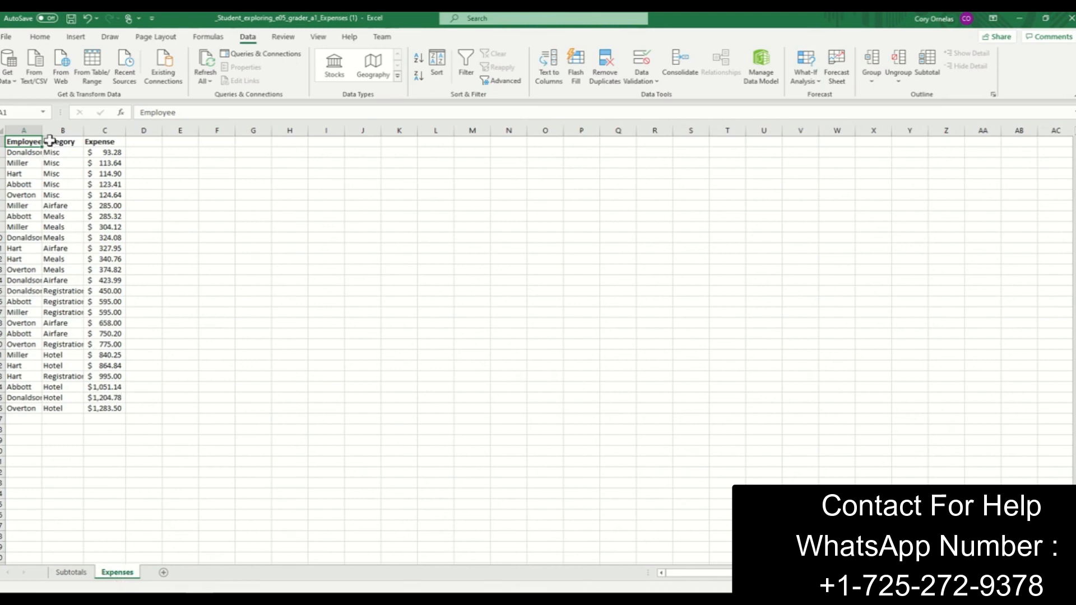
{"action": "left_click", "coordinate": [88, 39]}
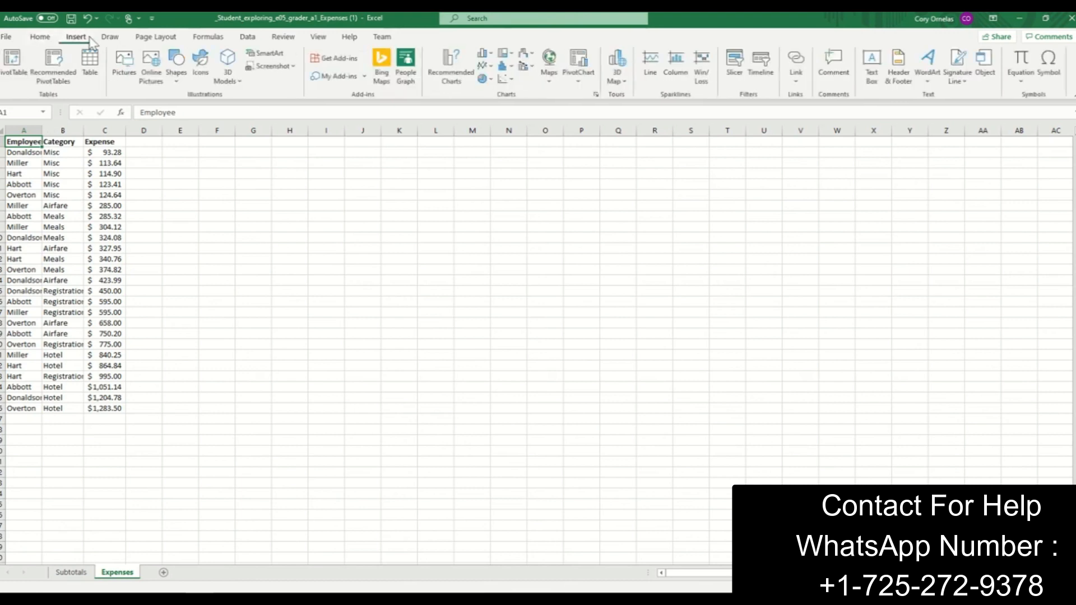
{"action": "left_click", "coordinate": [14, 82]}
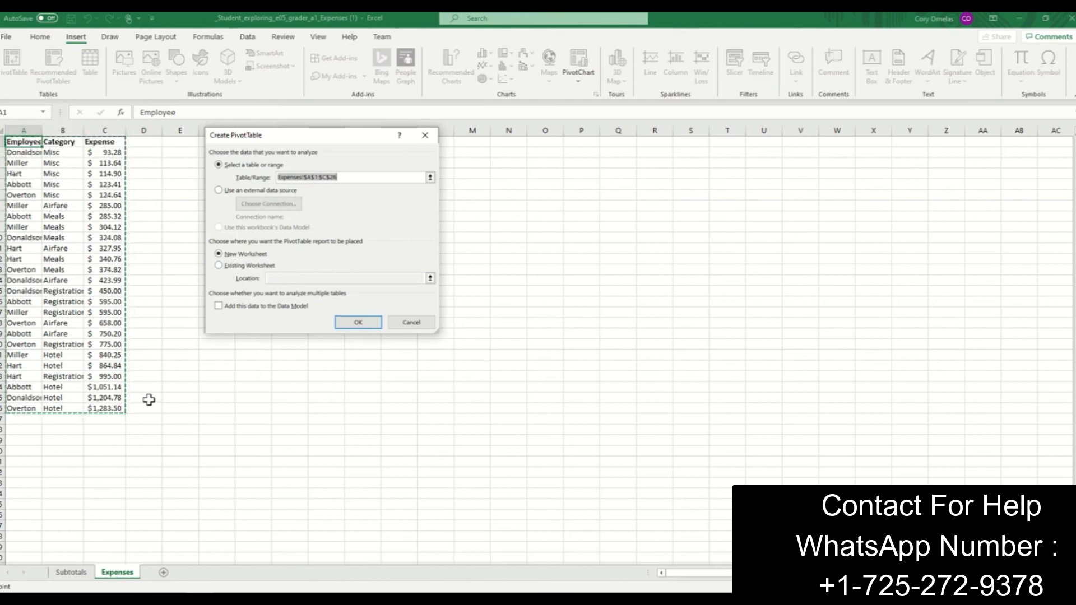
{"action": "left_click", "coordinate": [358, 324]}
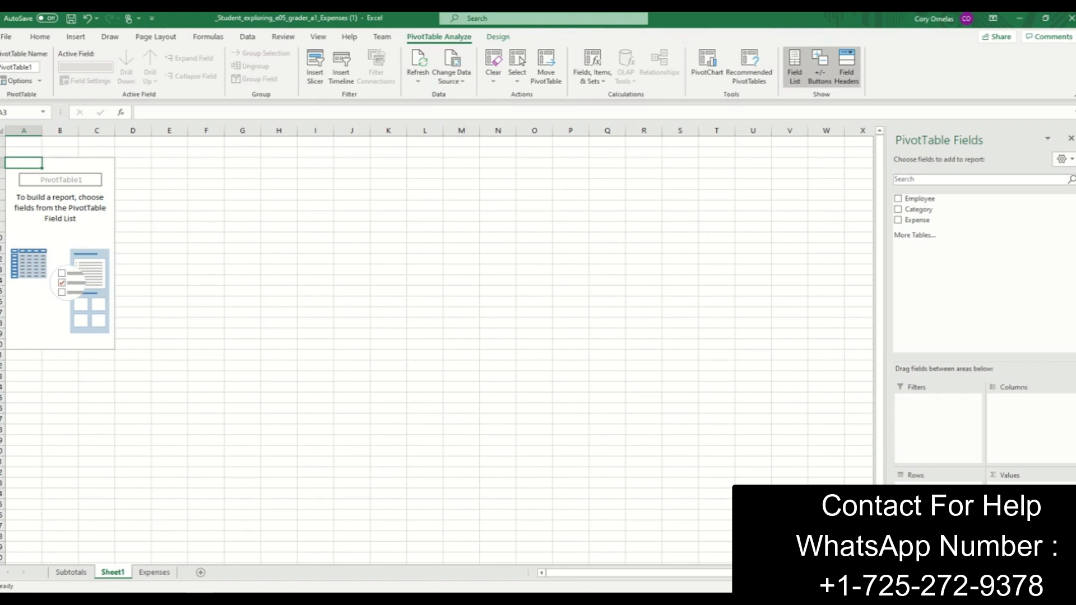
- Rename the new PivotTable worksheet as Summary
{"action": "right_click", "coordinate": [114, 574]}
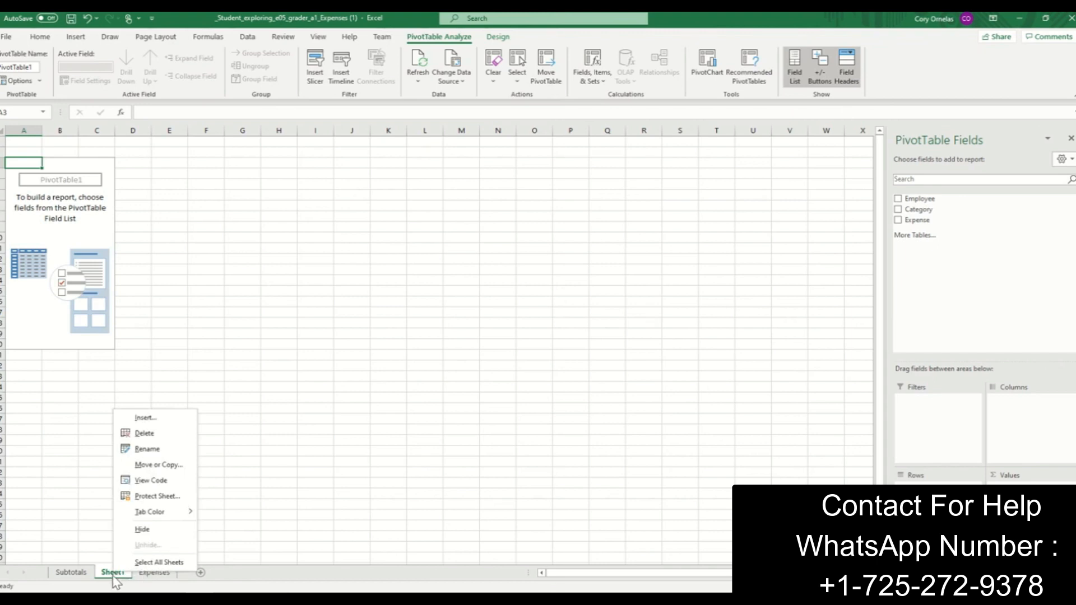
{"action": "left_click", "coordinate": [150, 451]}
{"action": "type", "text": "Summary"}
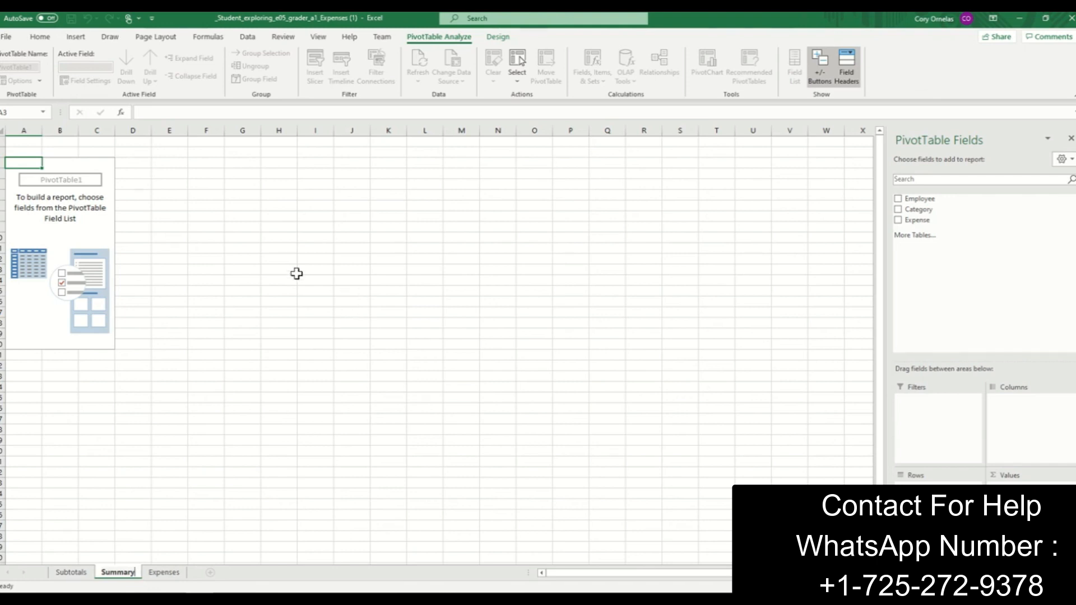
- Set the PivotTable's name to Categories in its options
{"action": "right_click", "coordinate": [88, 226]}
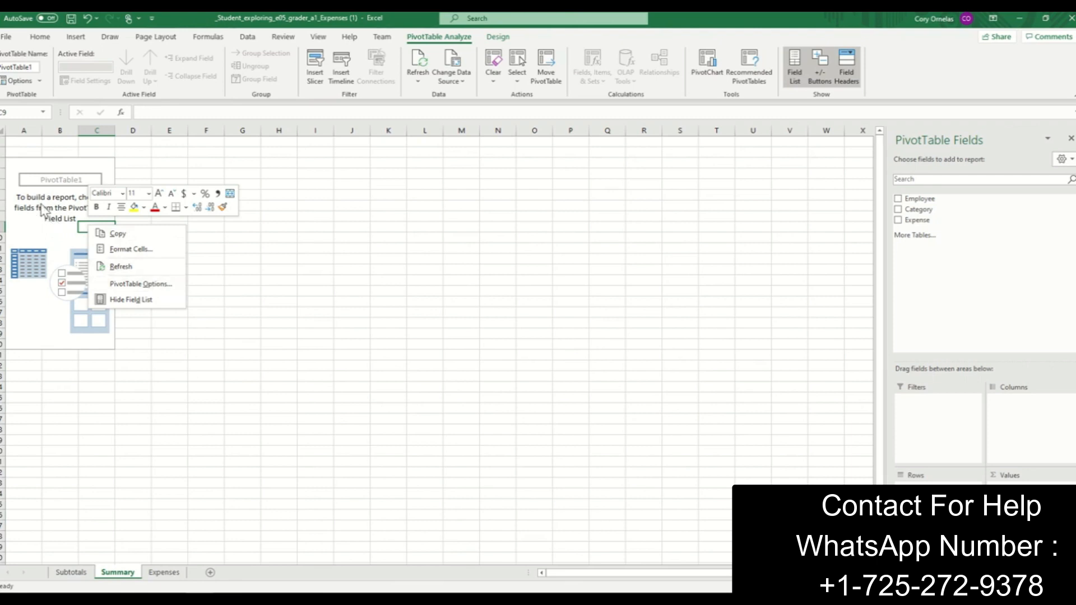
{"action": "left_click", "coordinate": [156, 289]}
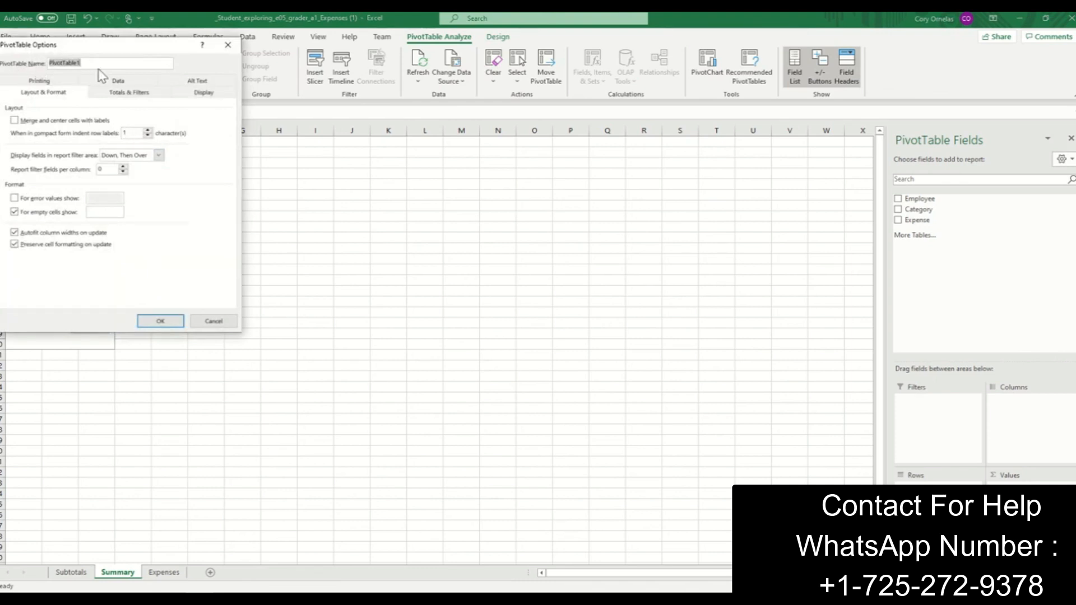
{"action": "type", "text": "Categories"}
{"action": "left_click", "coordinate": [160, 320]}
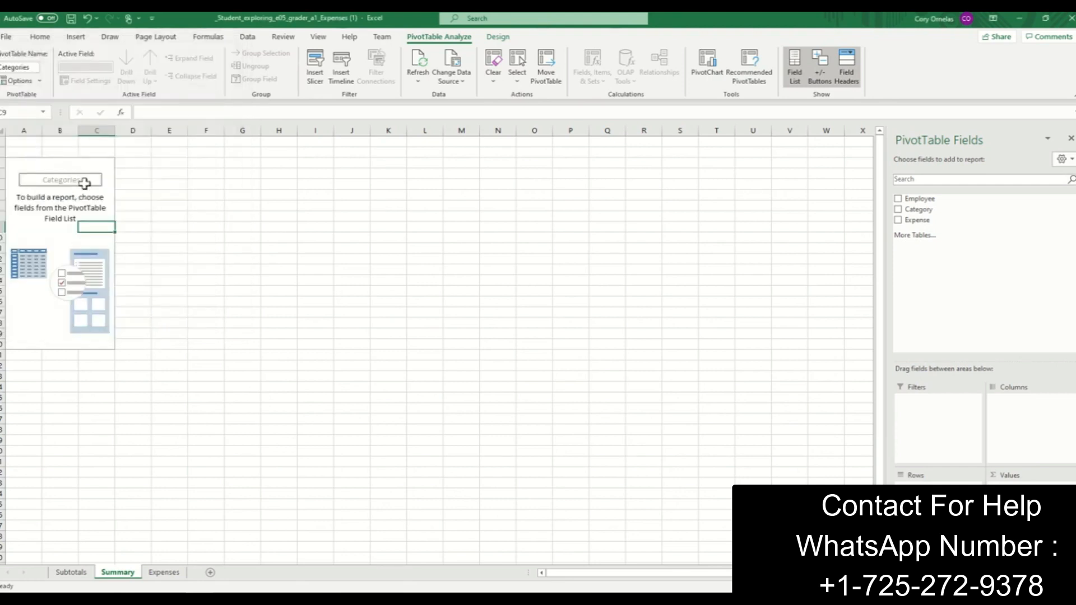
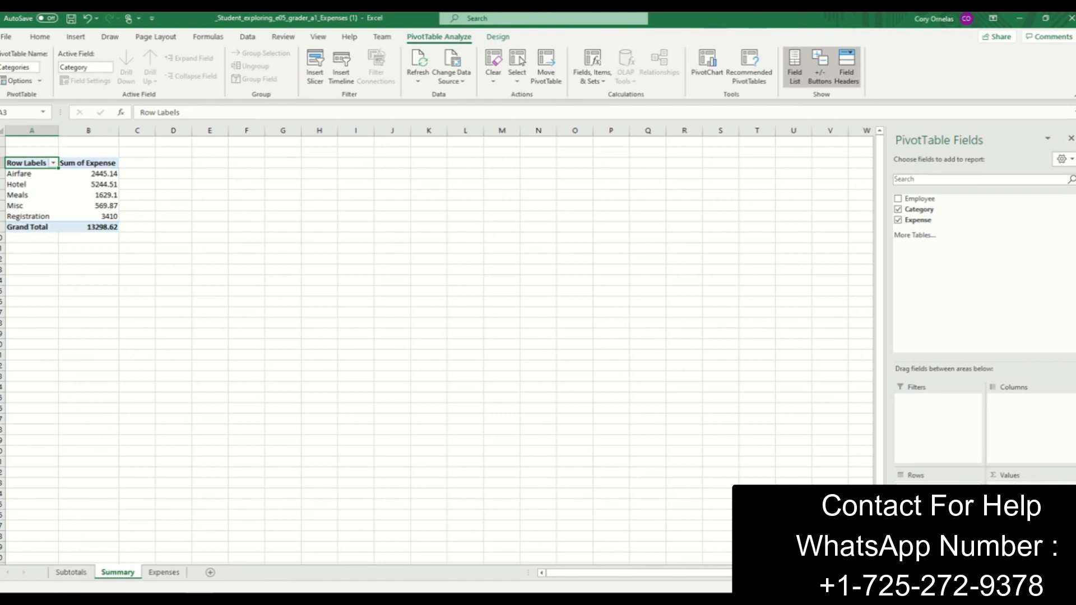
- Summarize the PivotTable's Expense value field by Average and set its custom name to Average Expense
{"action": "left_click", "coordinate": [1031, 490]}
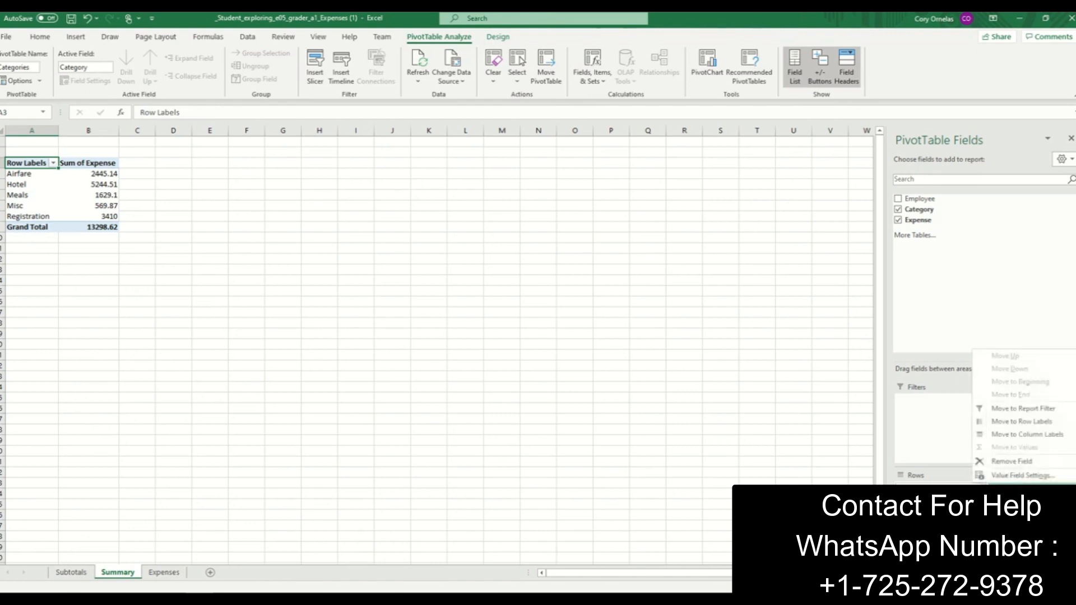
{"action": "left_click", "coordinate": [1038, 476]}
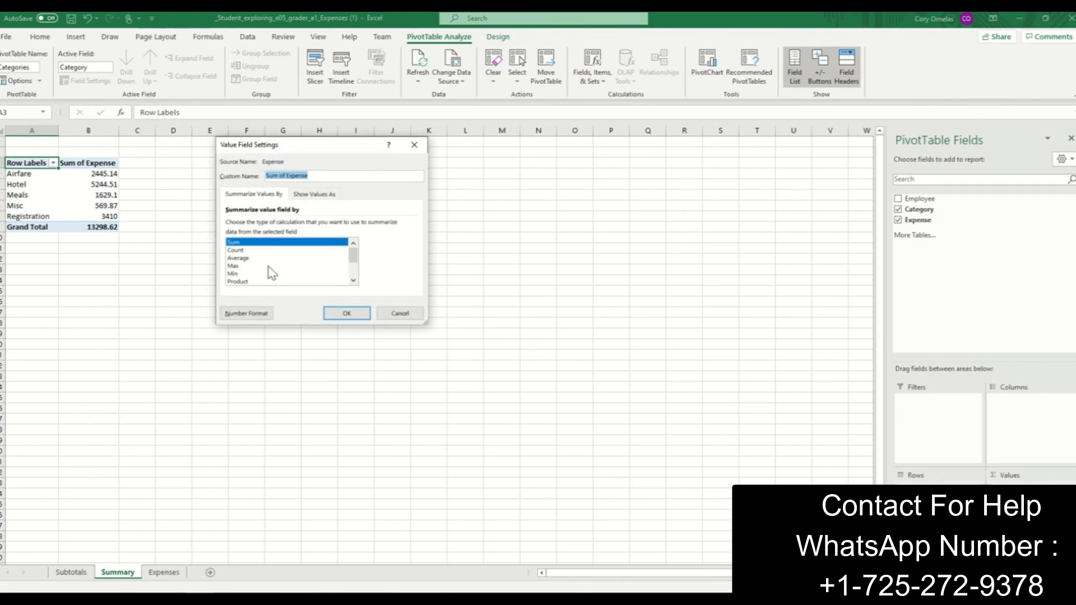
{"action": "left_click", "coordinate": [249, 258]}
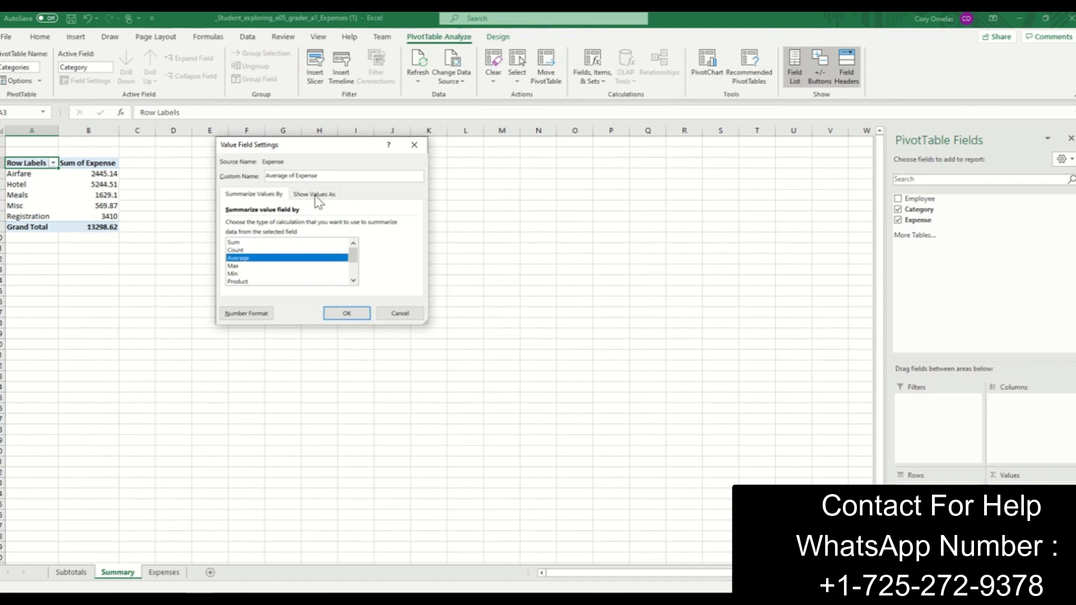
{"action": "key", "text": "BackSpace"}
{"action": "key", "text": "BackSpace"}
{"action": "key", "text": "BackSpace"}
- Format the Average Expense field as Accounting with 2 decimal places and the $ symbol, and apply the value field settings
{"action": "left_click", "coordinate": [247, 314]}
{"action": "left_click", "coordinate": [247, 315]}
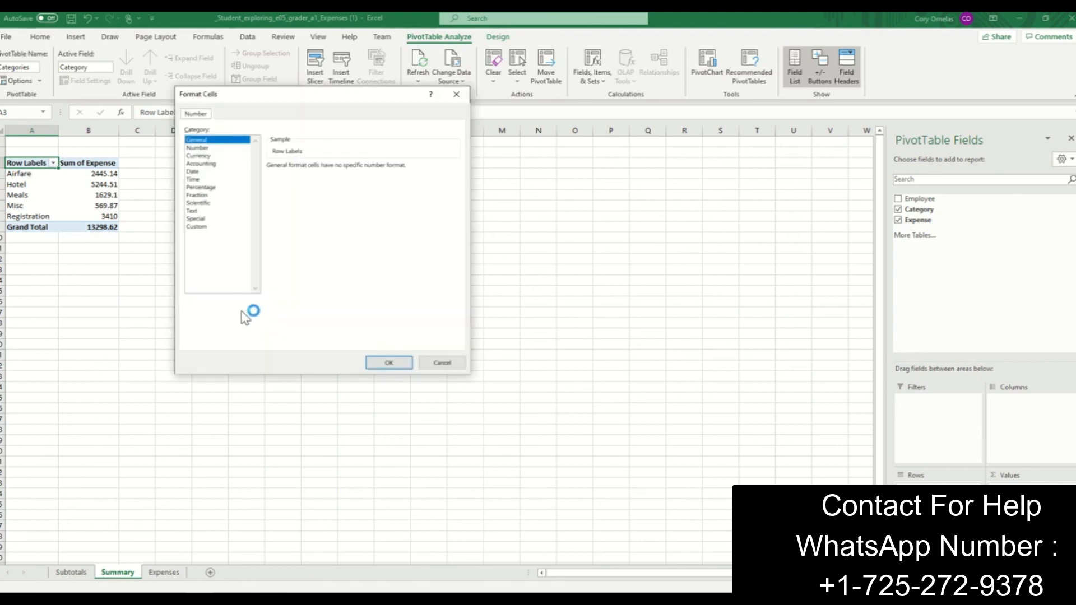
{"action": "left_click", "coordinate": [213, 164]}
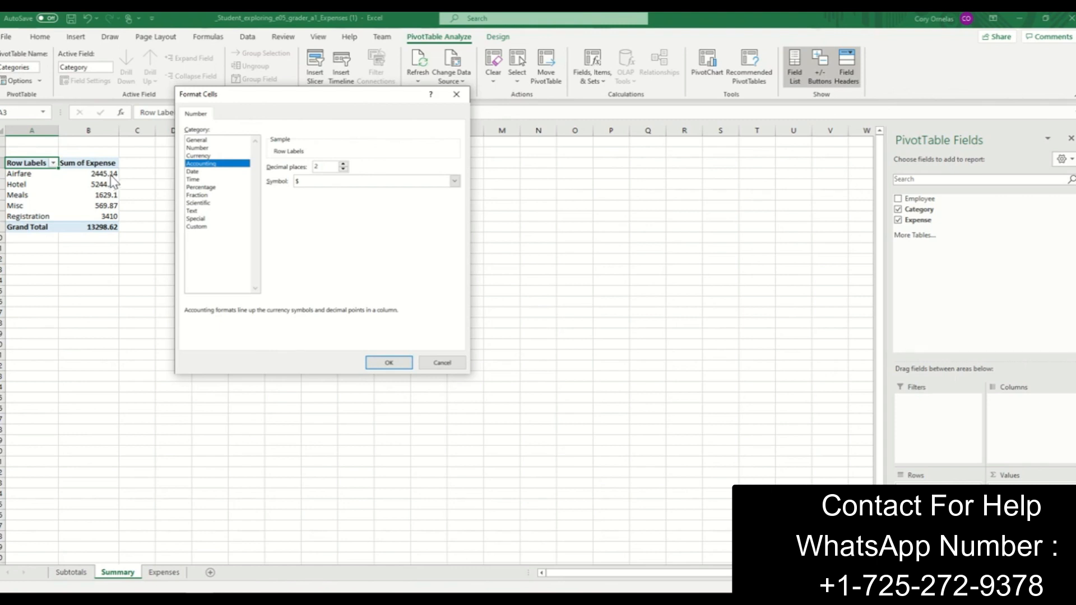
{"action": "left_click", "coordinate": [390, 363]}
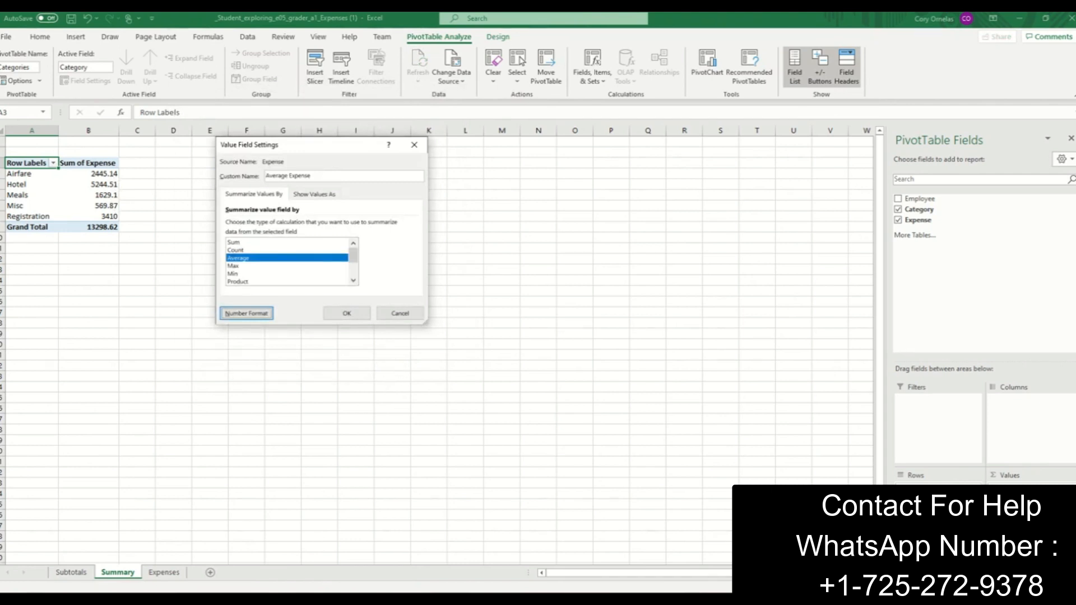
{"action": "left_click", "coordinate": [351, 317]}
{"action": "left_click", "coordinate": [349, 314]}
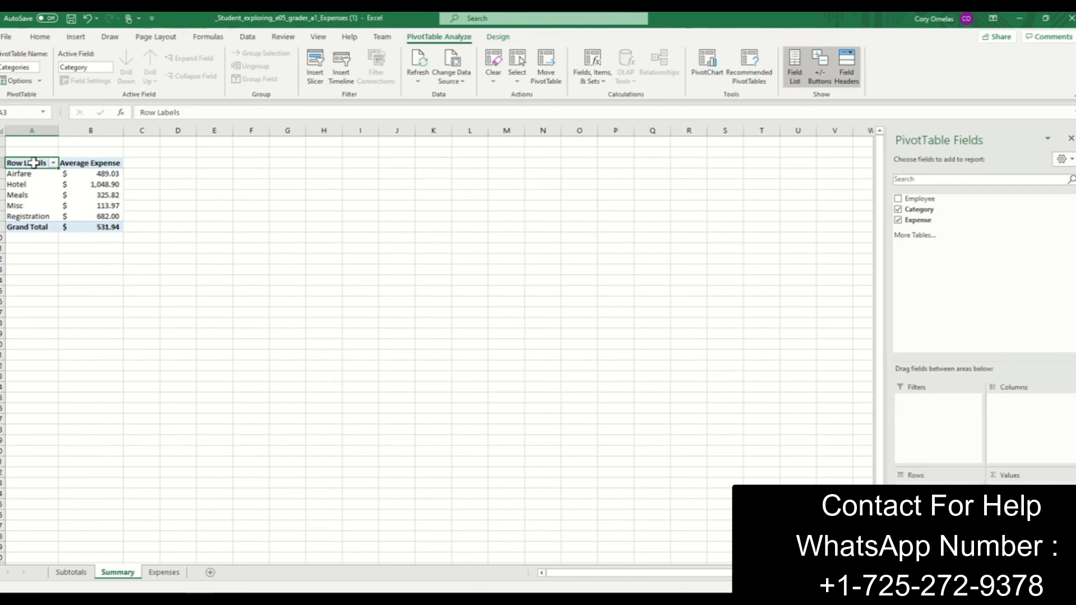
- Replace the PivotTable's Row Labels heading in cell A3 with Category
{"action": "type", "text": "Cater"}
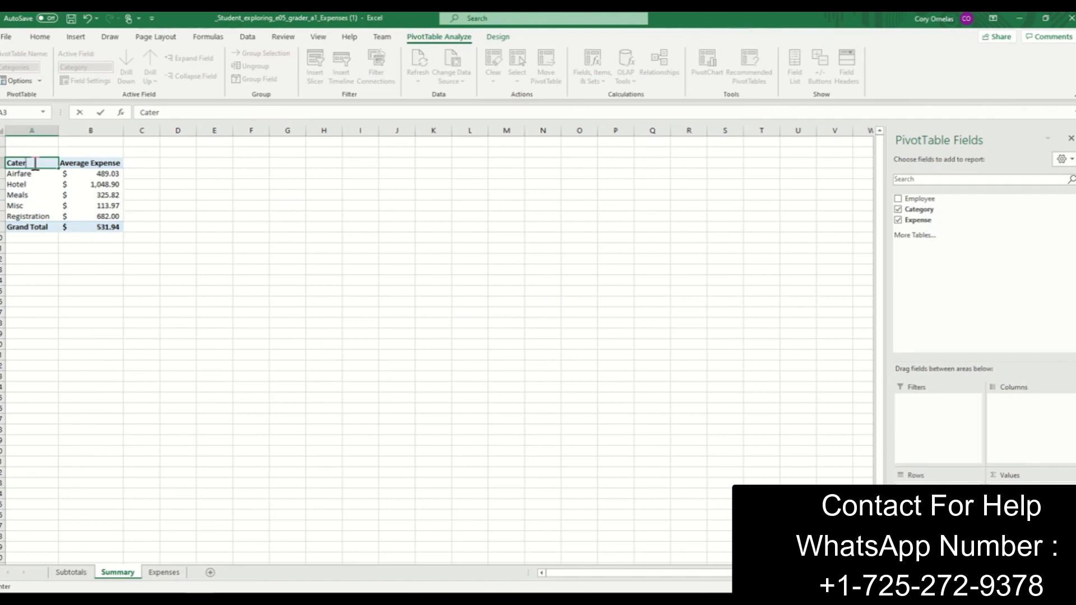
{"action": "key", "text": "BackSpace"}
{"action": "type", "text": "gory"}
{"action": "key", "text": "Return"}
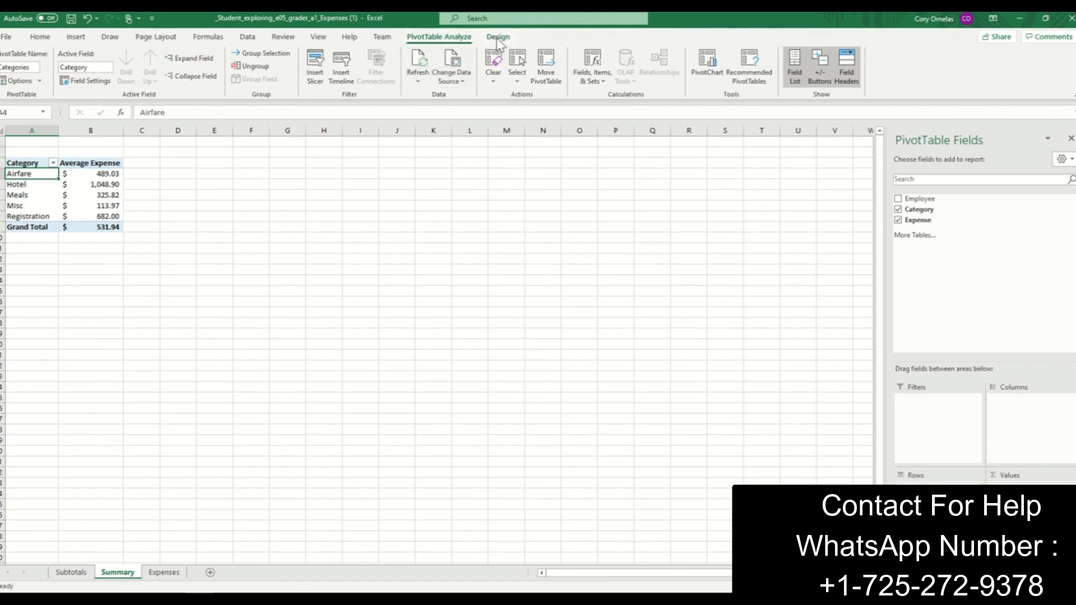
- Set the PivotTable's grand totals to On for Rows Only
{"action": "left_click", "coordinate": [498, 38]}
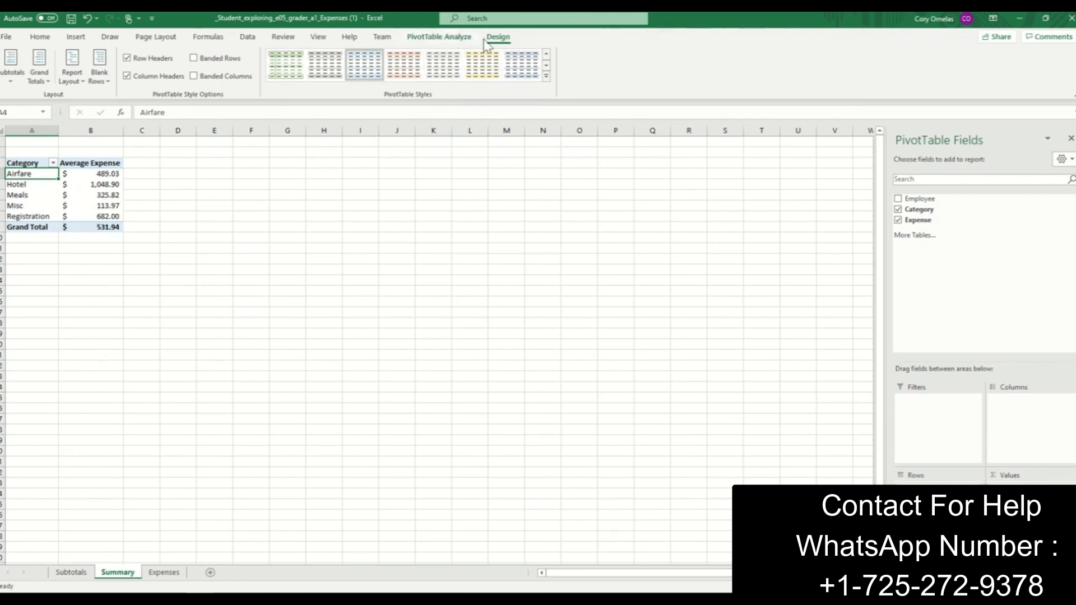
{"action": "left_click", "coordinate": [47, 86]}
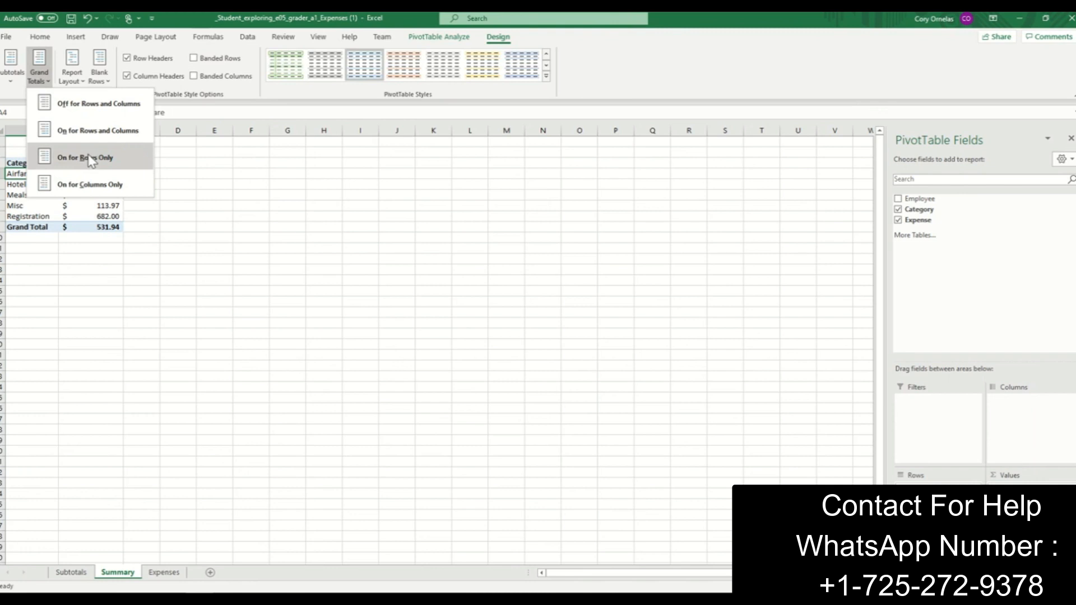
{"action": "left_click", "coordinate": [108, 165]}
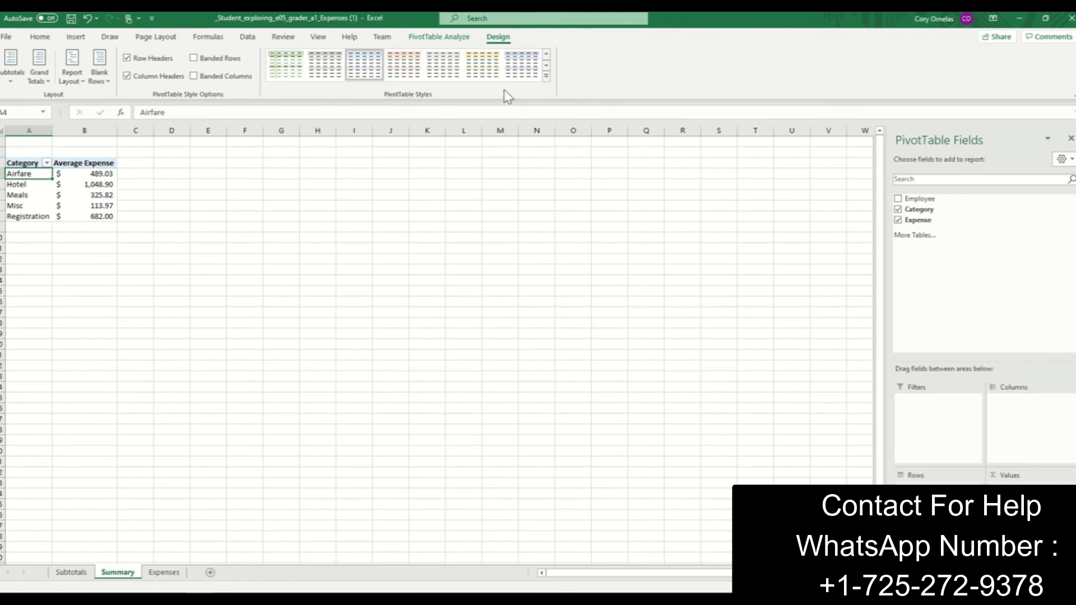
- Apply the Light Blue, Pivot Style Dark 2 style to the PivotTable and turn on banded rows
{"action": "left_click", "coordinate": [545, 78]}
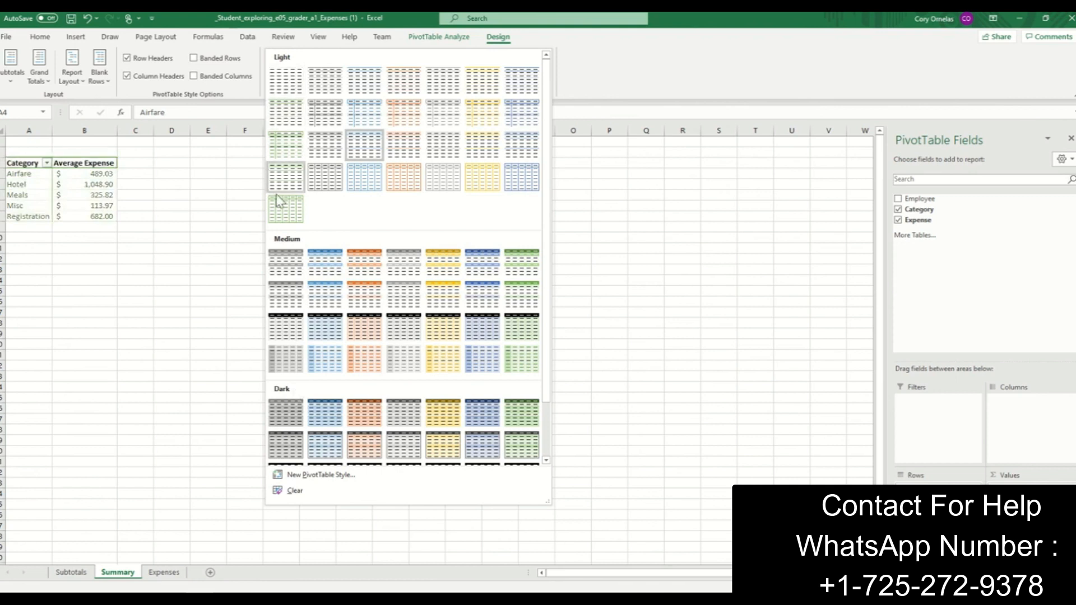
{"action": "left_click", "coordinate": [321, 419]}
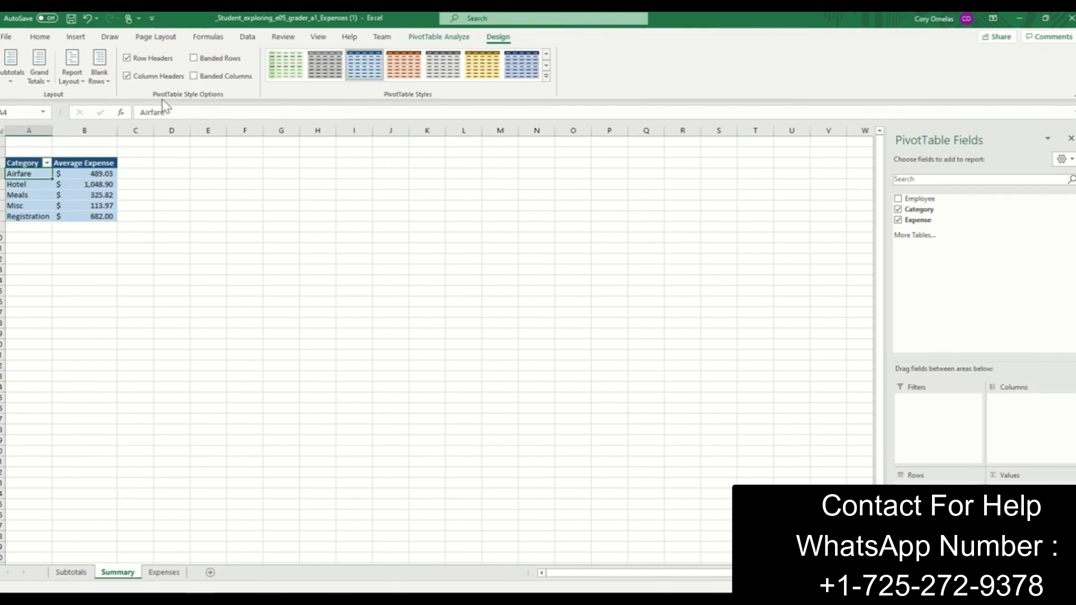
{"action": "left_click", "coordinate": [198, 63]}
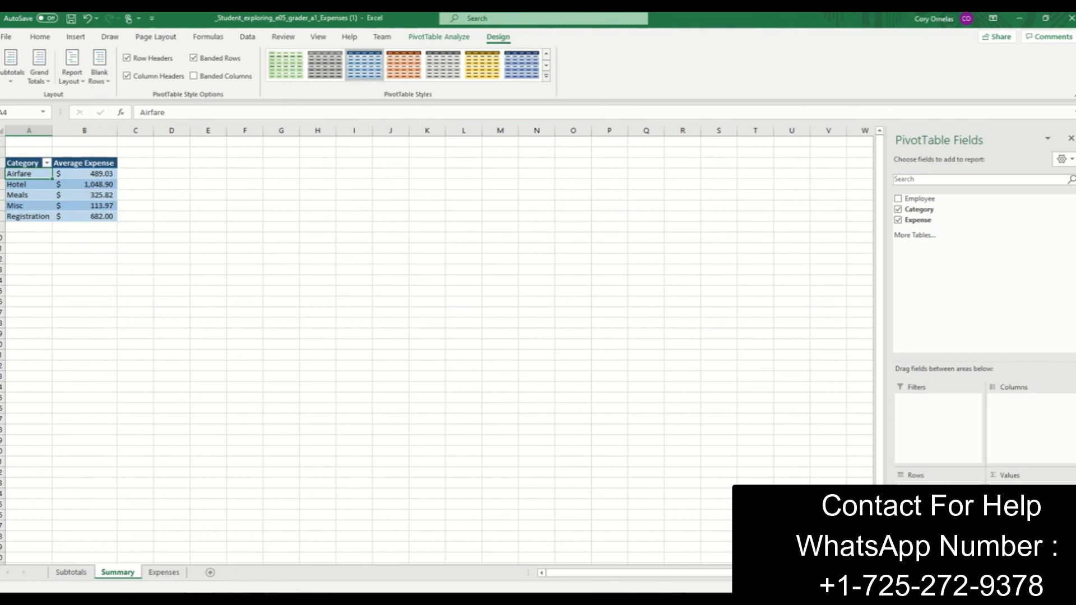
- Switch to the Chrome browser and search Google in a new tab for "how to insert a slicer in excel"
{"action": "left_click", "coordinate": [256, 599]}
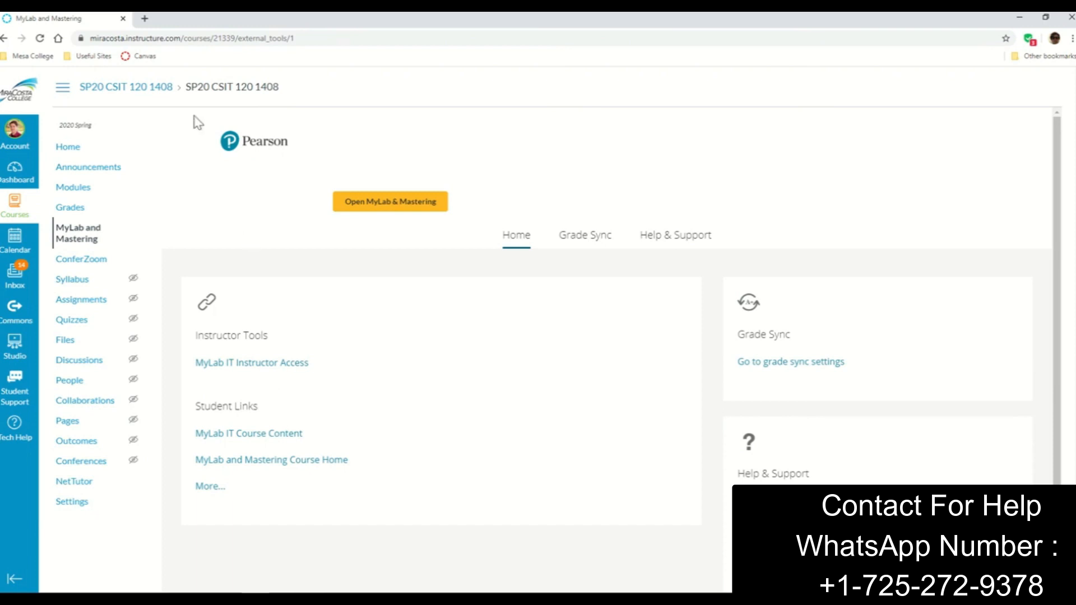
{"action": "left_click", "coordinate": [144, 18]}
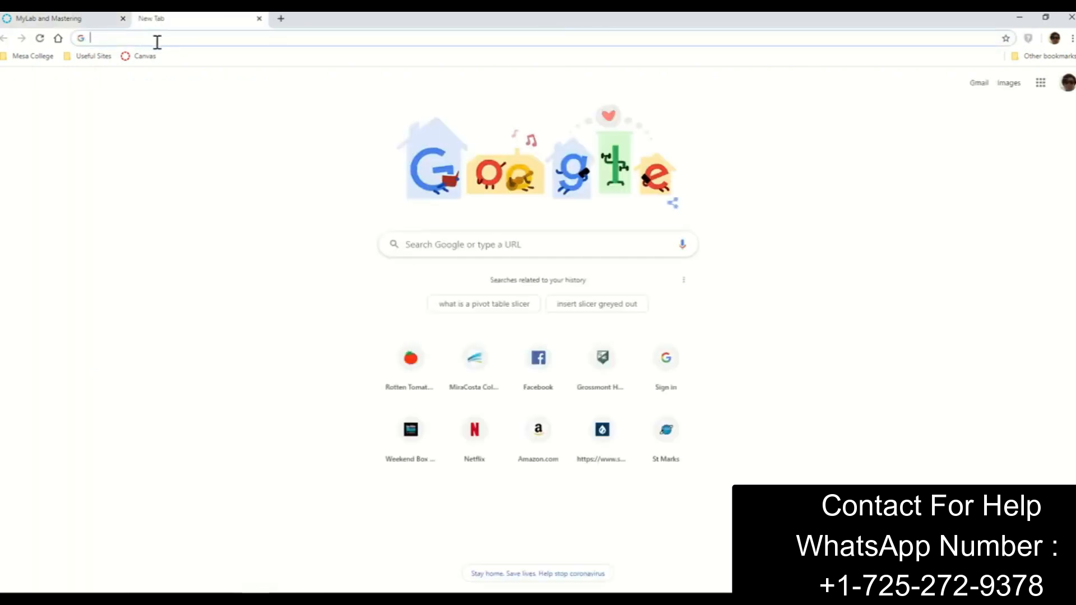
{"action": "type", "text": "how t"}
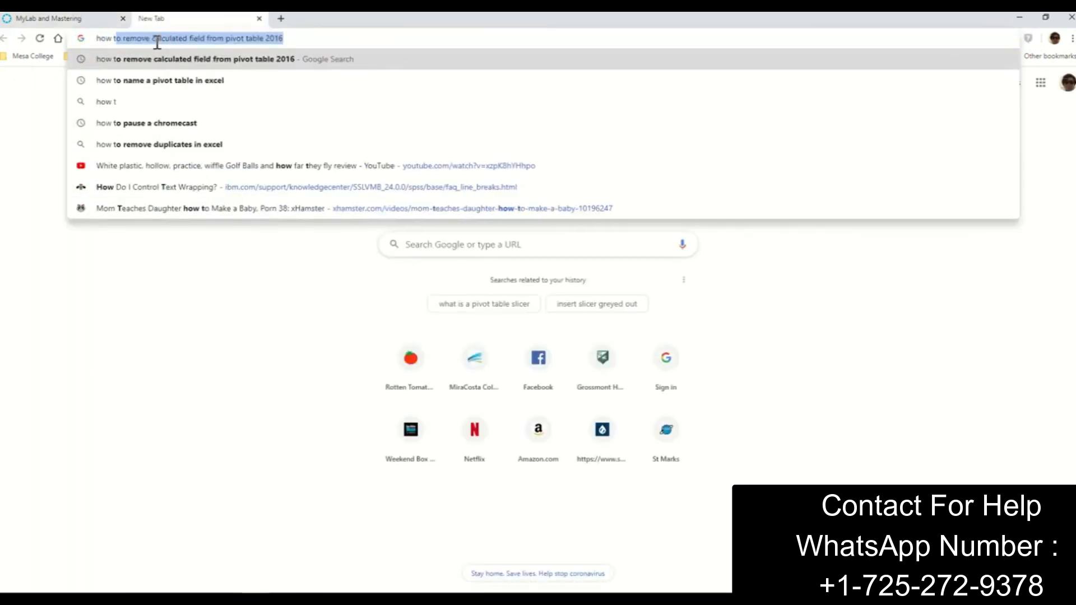
{"action": "type", "text": "o insrt"}
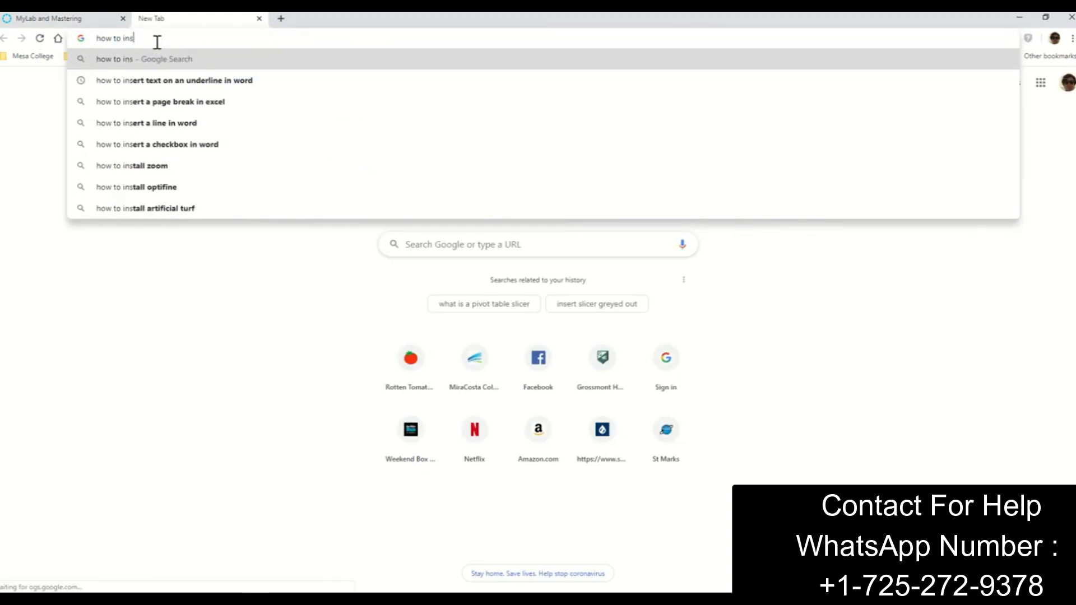
{"action": "key", "text": "BackSpace"}
{"action": "key", "text": "BackSpace"}
{"action": "type", "text": "ert a"}
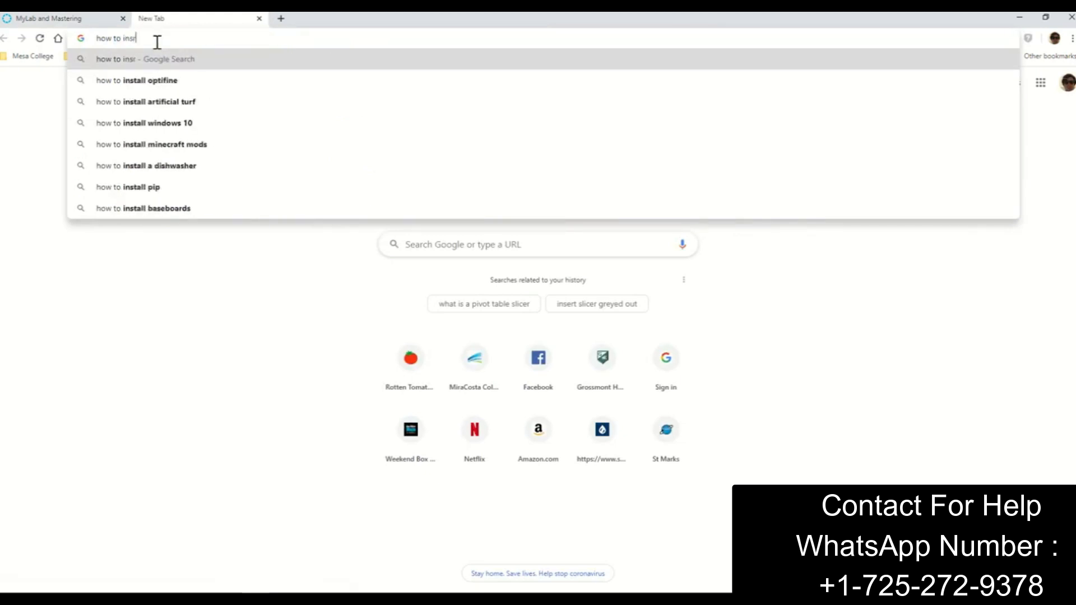
{"action": "type", "text": " slic"}
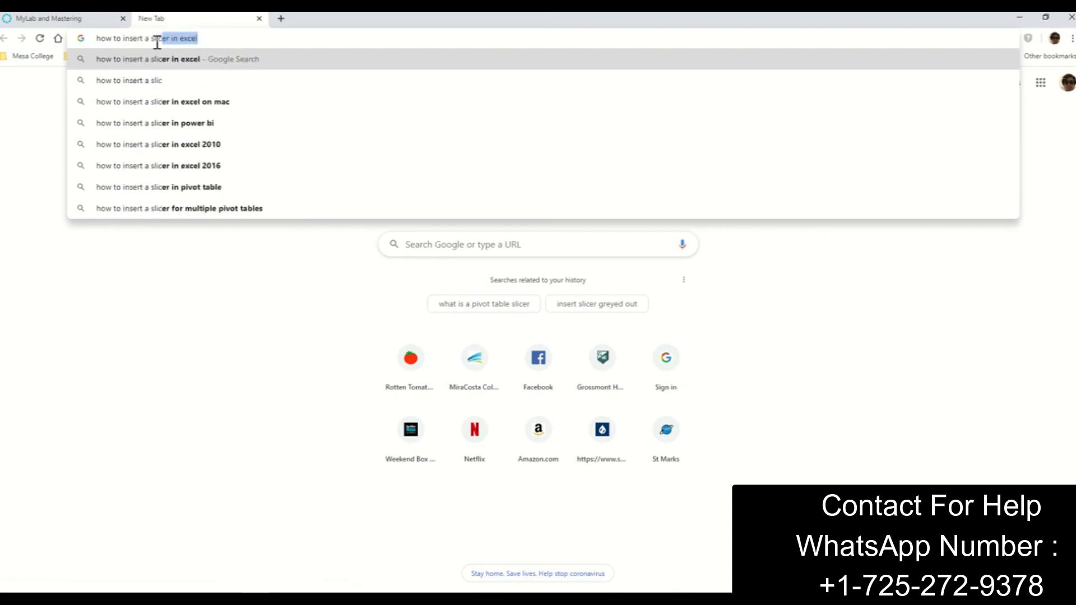
{"action": "key", "text": "Return"}
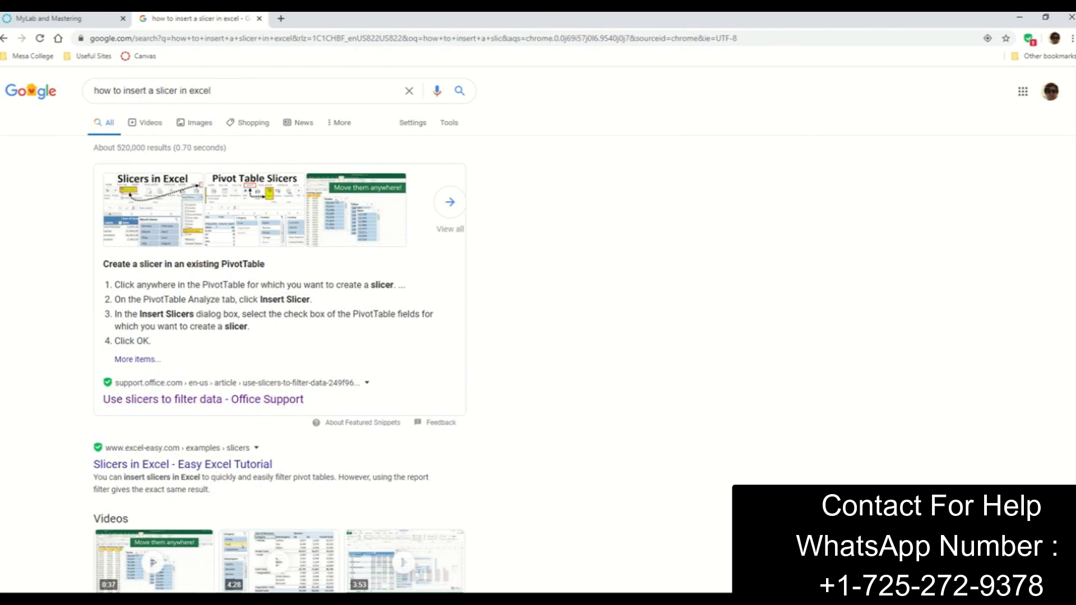
- Switch back to Excel and insert a slicer for the Employee field of the PivotTable
{"action": "left_click", "coordinate": [269, 600]}
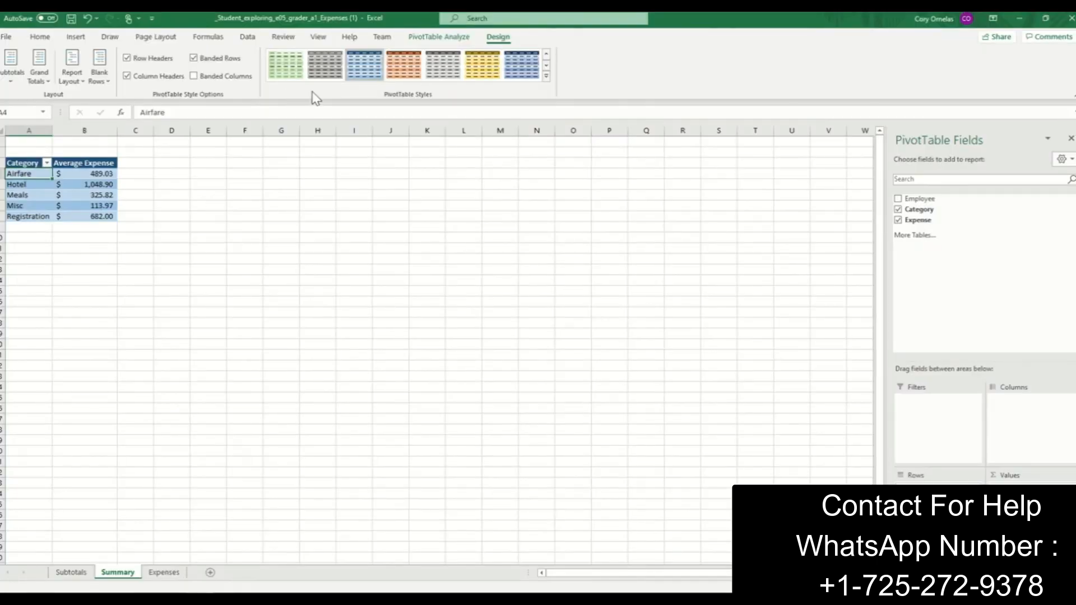
{"action": "left_click", "coordinate": [446, 38]}
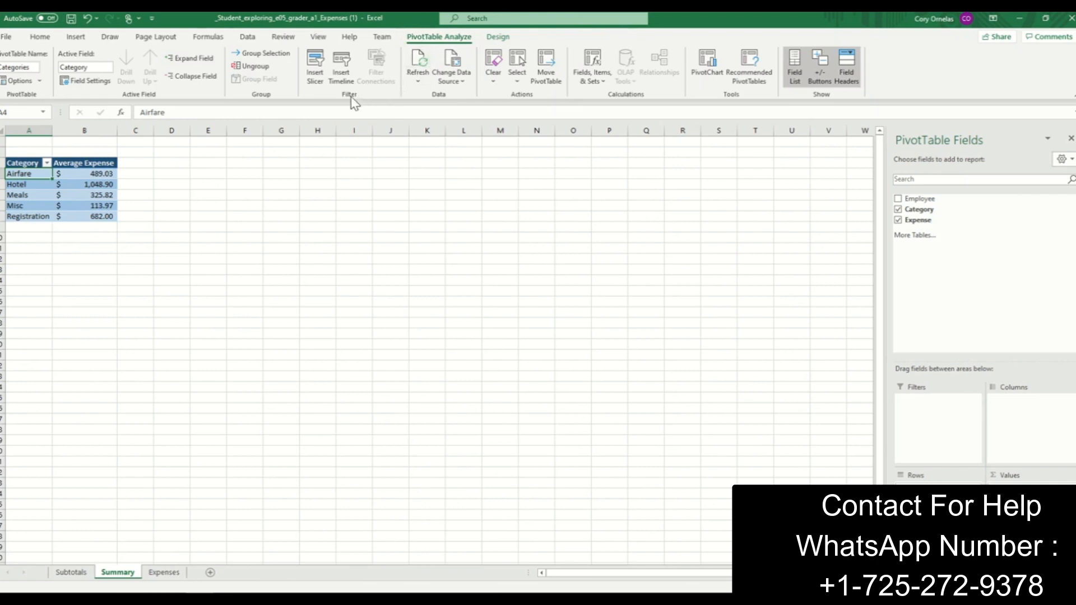
{"action": "left_click", "coordinate": [315, 78]}
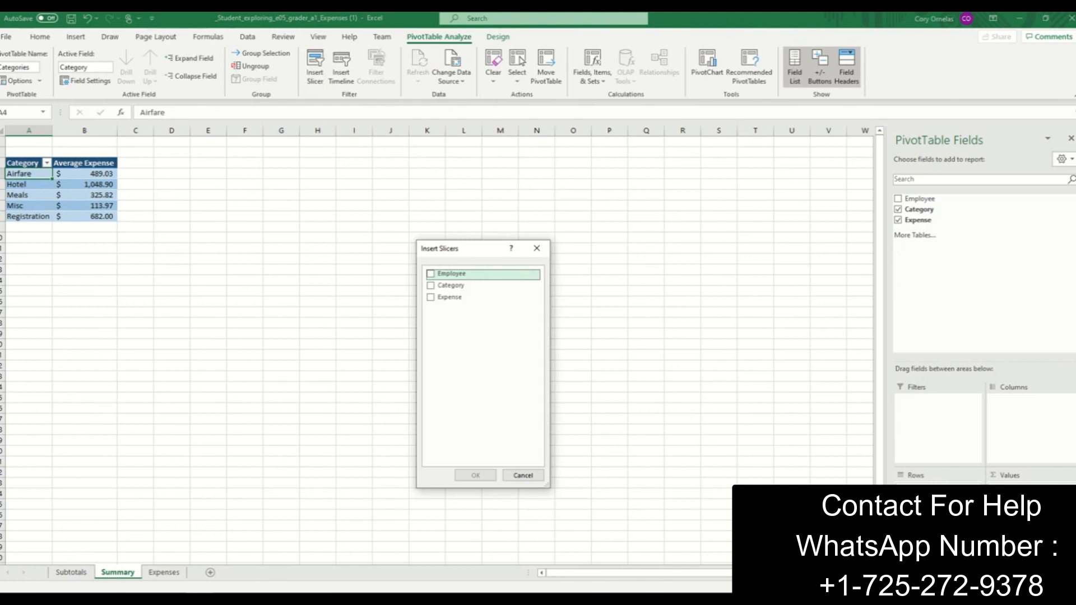
{"action": "left_click", "coordinate": [430, 274]}
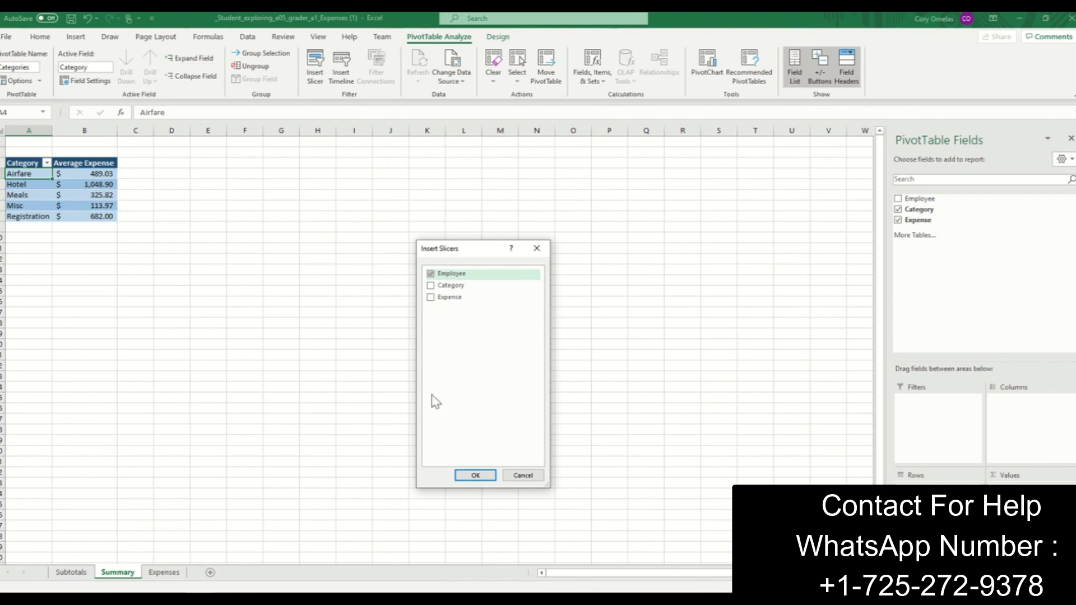
{"action": "left_click", "coordinate": [476, 475]}
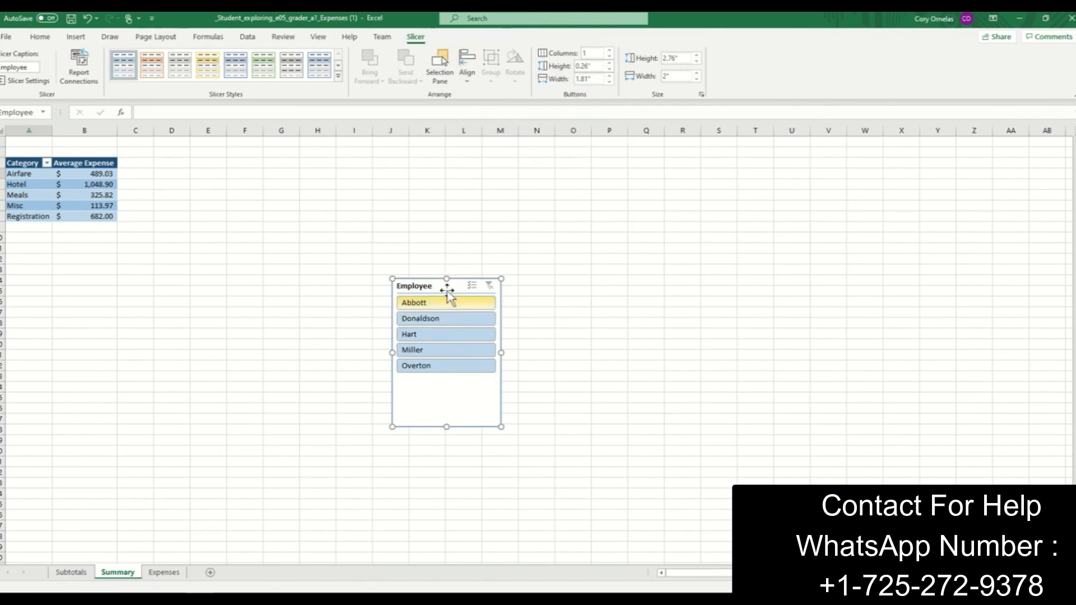
- Set the Employee slicer's button height to 2" and look through its employee buttons
{"action": "left_click", "coordinate": [596, 67]}
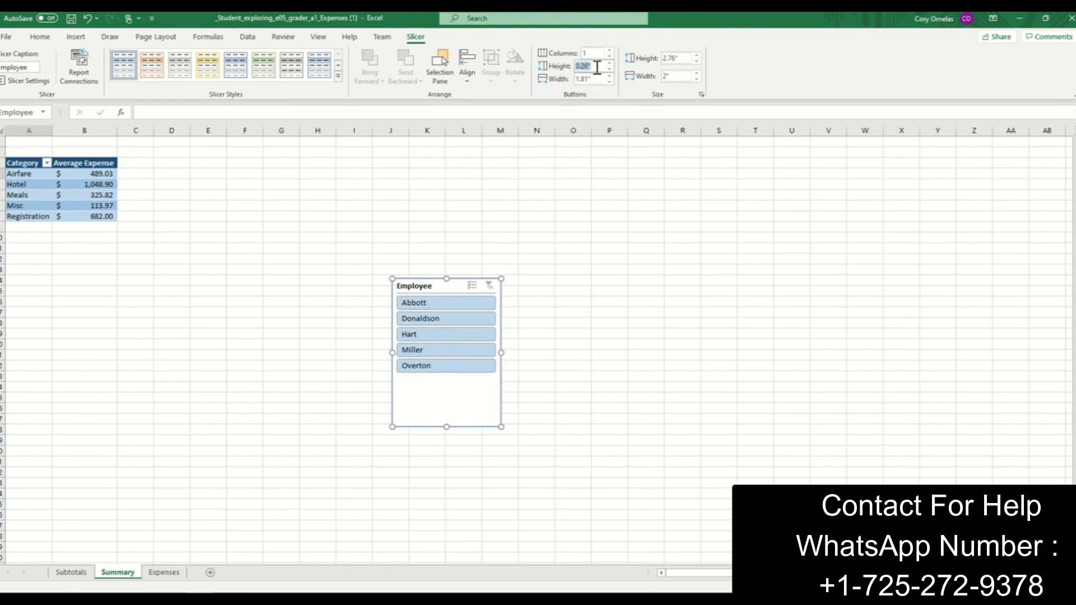
{"action": "type", "text": "3"}
{"action": "key", "text": "Return"}
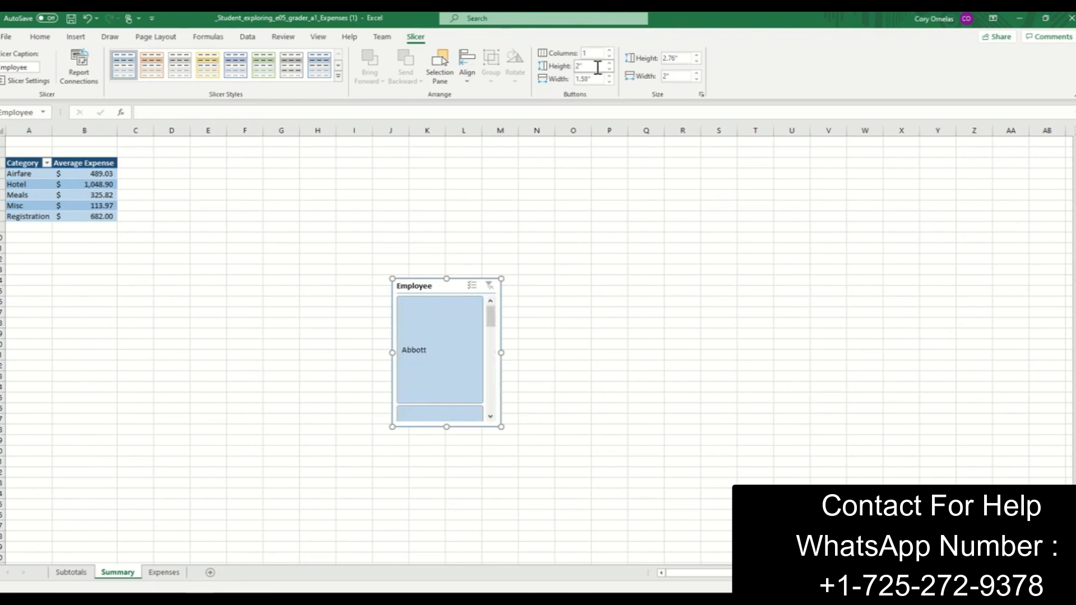
{"action": "scroll", "coordinate": [433, 345], "scroll_direction": "down", "scroll_amount": 5}
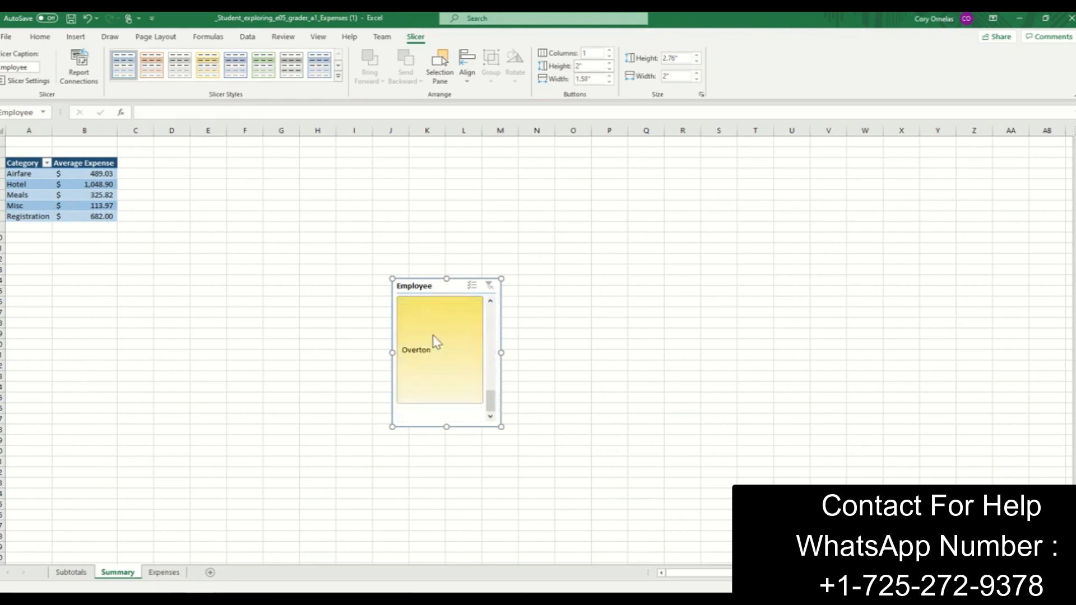
{"action": "scroll", "coordinate": [436, 342], "scroll_direction": "up", "scroll_amount": 5}
{"action": "scroll", "coordinate": [436, 342], "scroll_direction": "down", "scroll_amount": 3}
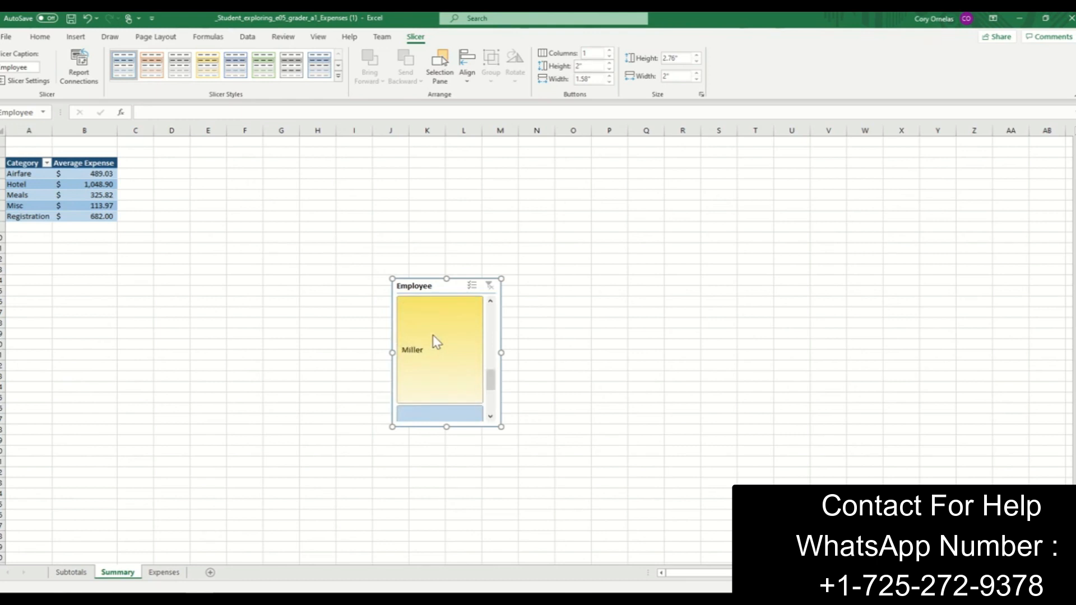
{"action": "scroll", "coordinate": [436, 342], "scroll_direction": "up", "scroll_amount": 3}
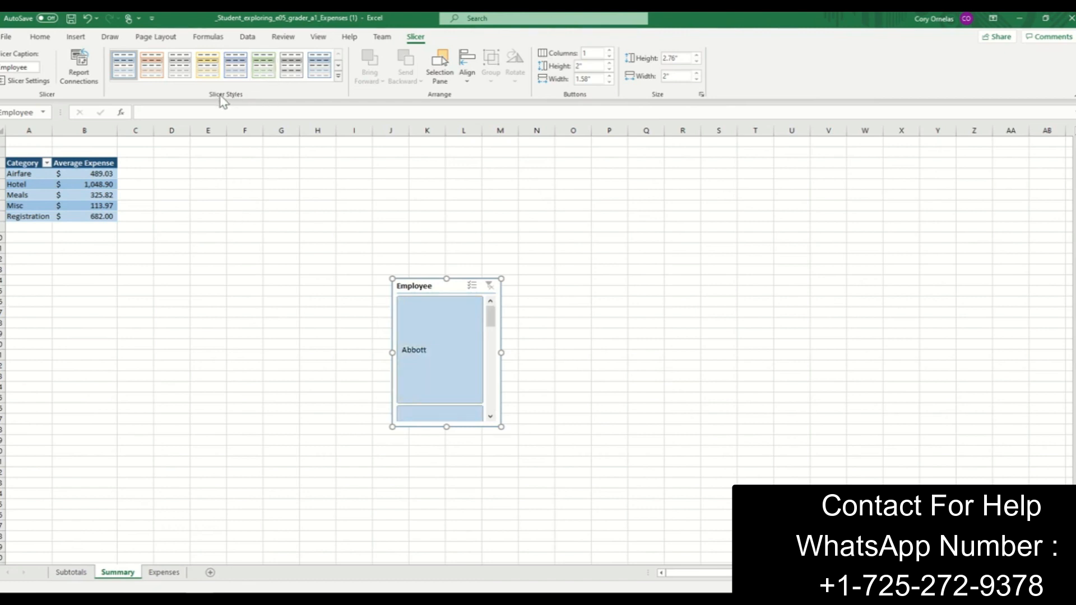
- Apply Light Blue, Slicer Style Dark 5 to the Employee slicer and move it directly below the PivotTable, starting in row 10
{"action": "left_click", "coordinate": [339, 76]}
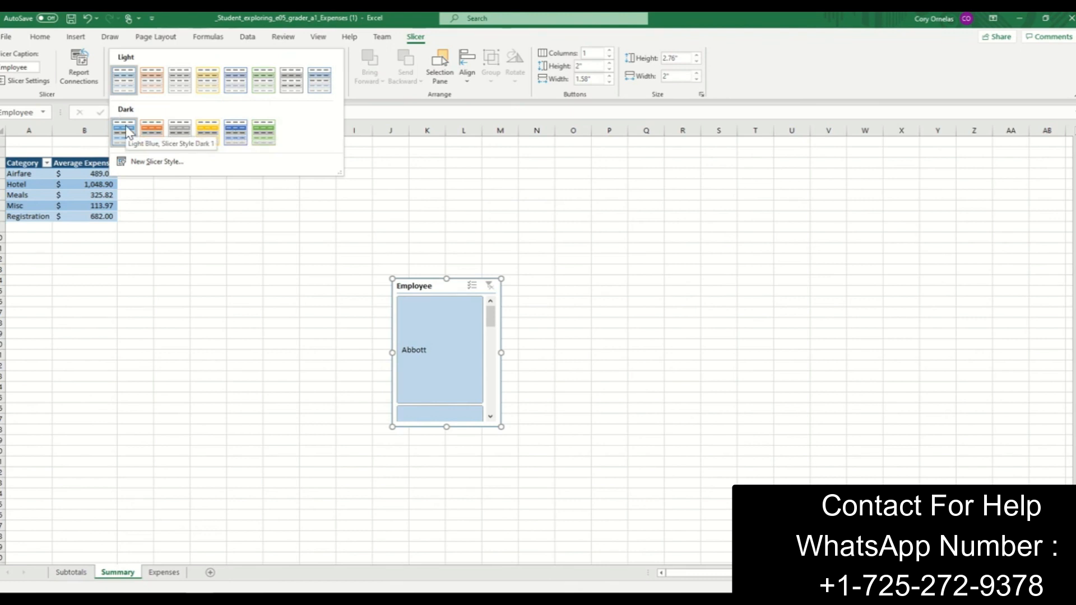
{"action": "left_click", "coordinate": [234, 136]}
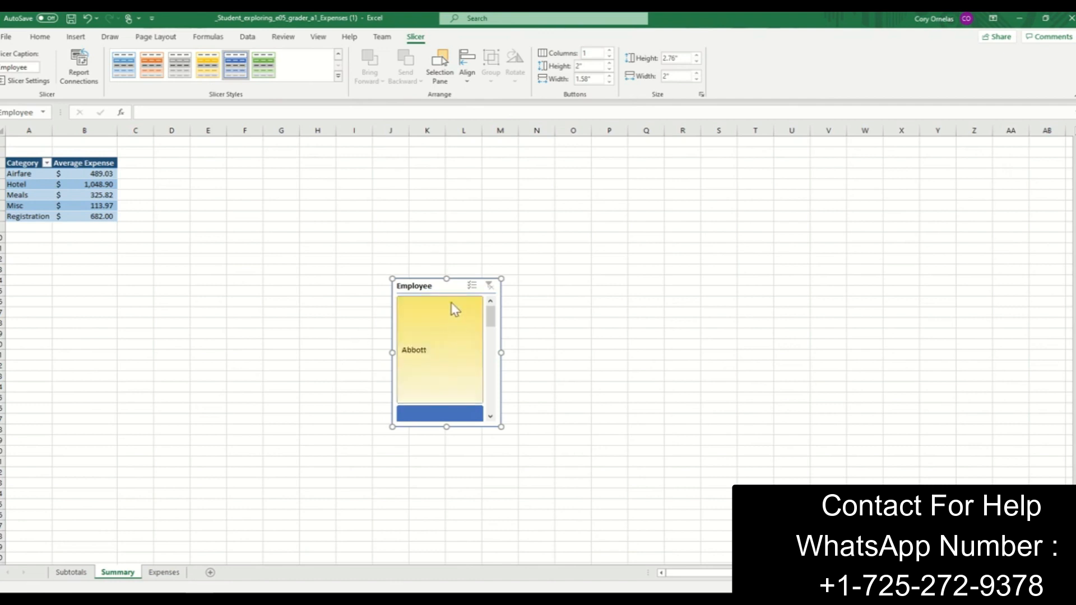
{"action": "left_click_drag", "start_coordinate": [442, 286], "coordinate": [61, 239]}
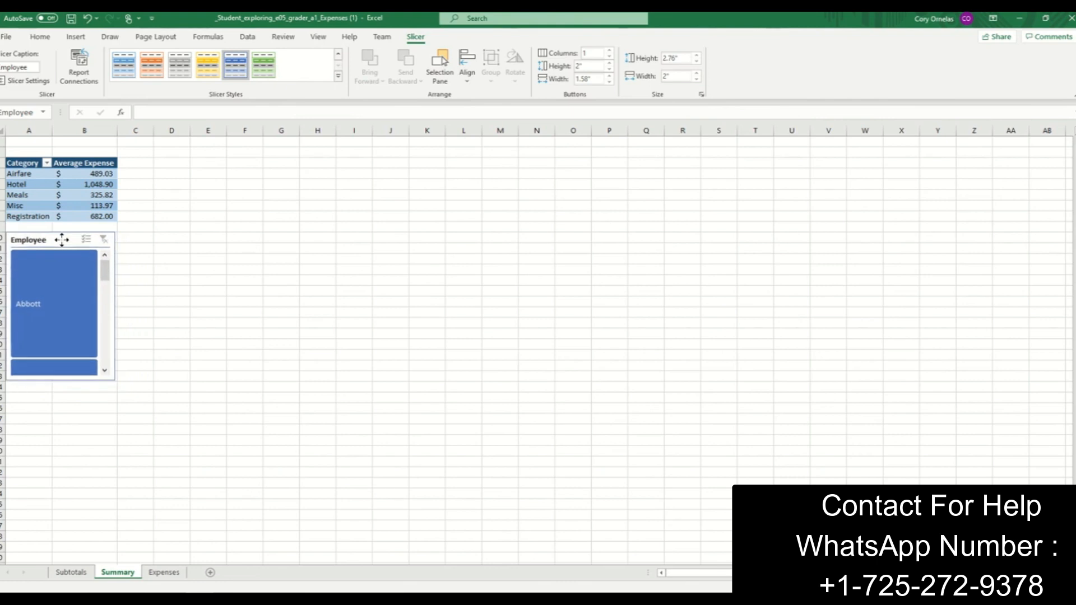
{"action": "left_click_drag", "start_coordinate": [61, 239], "coordinate": [62, 239]}
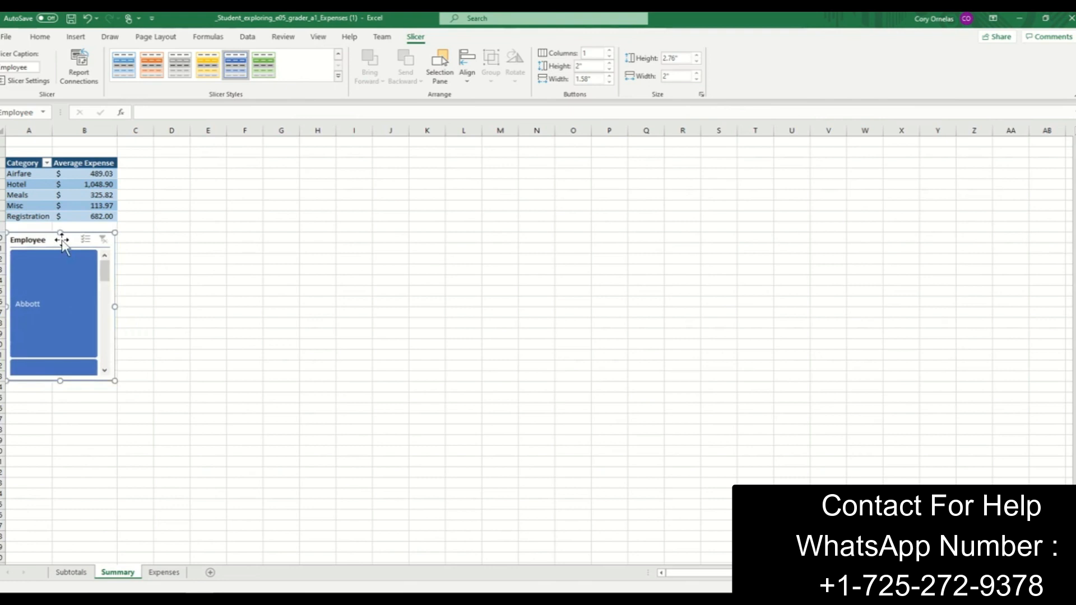
- Create a PivotTable on a new worksheet from the data range A1:C26 on the Expenses sheet
{"action": "left_click", "coordinate": [261, 292]}
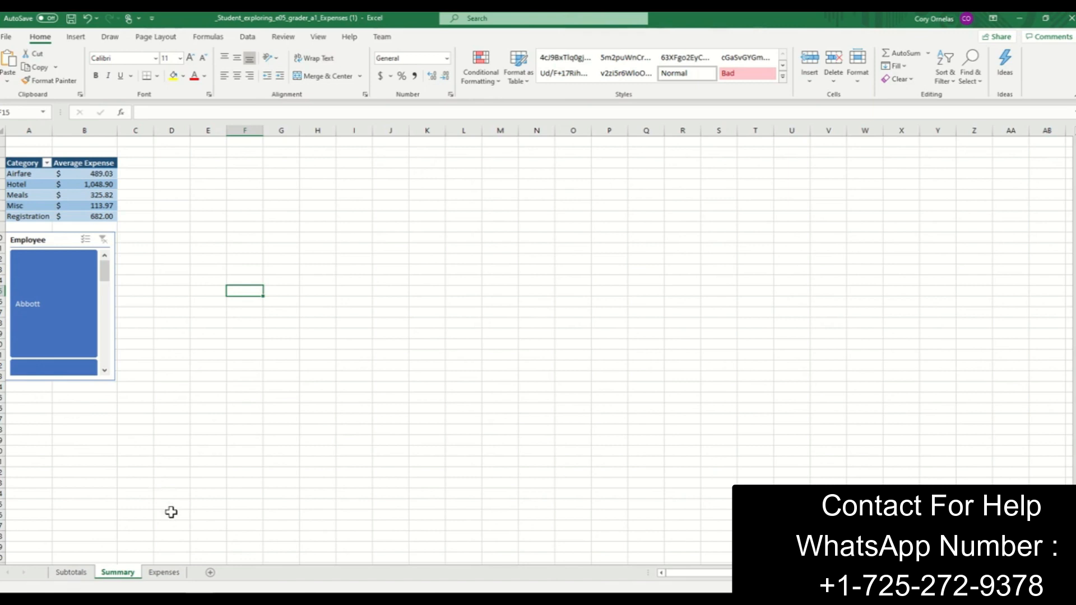
{"action": "left_click", "coordinate": [164, 572]}
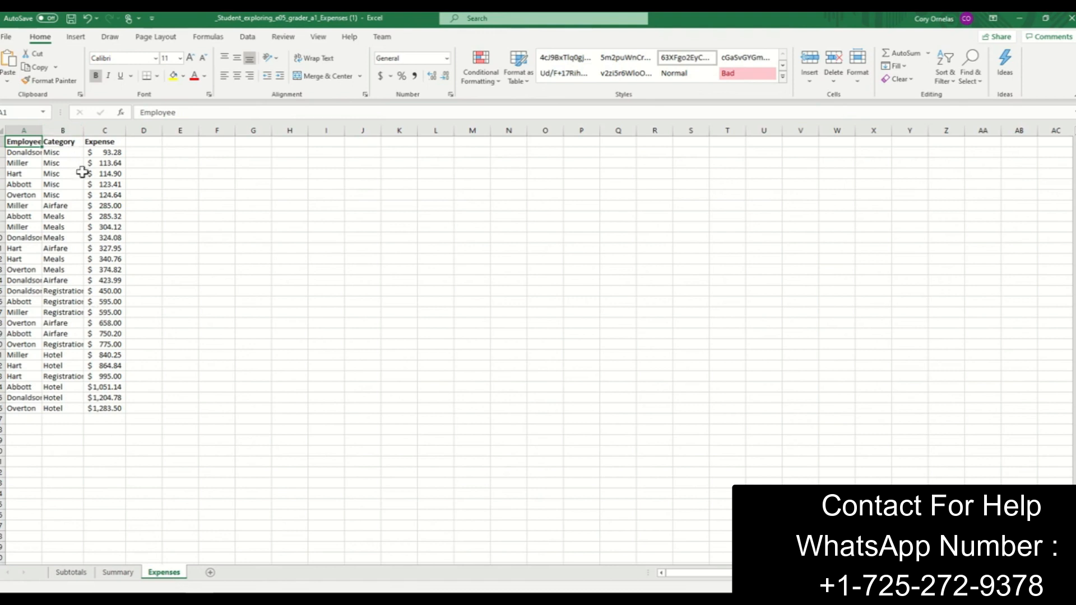
{"action": "left_click", "coordinate": [76, 37]}
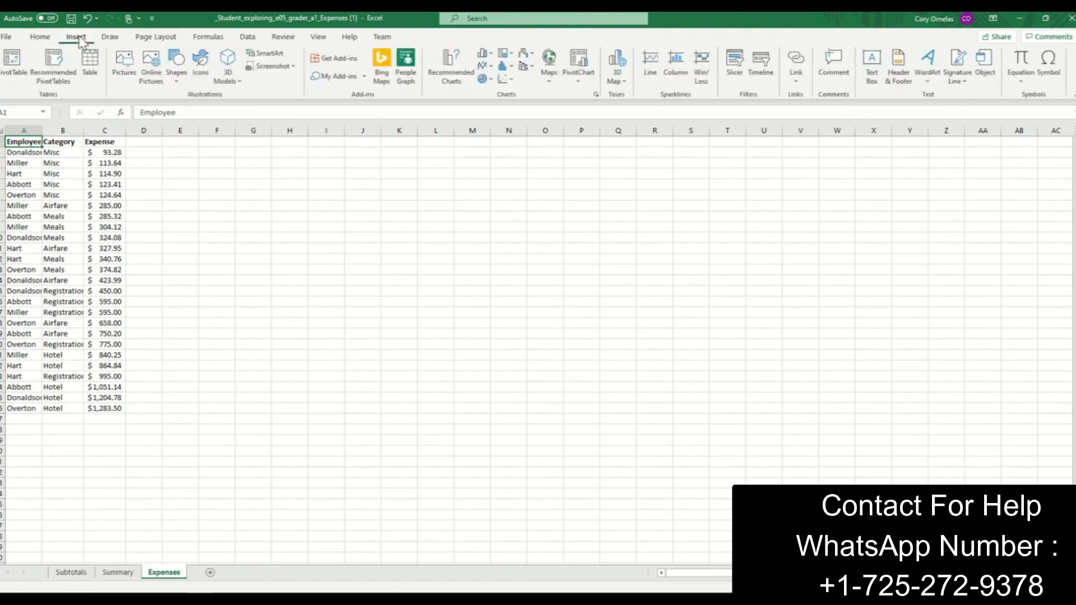
{"action": "left_click", "coordinate": [13, 68]}
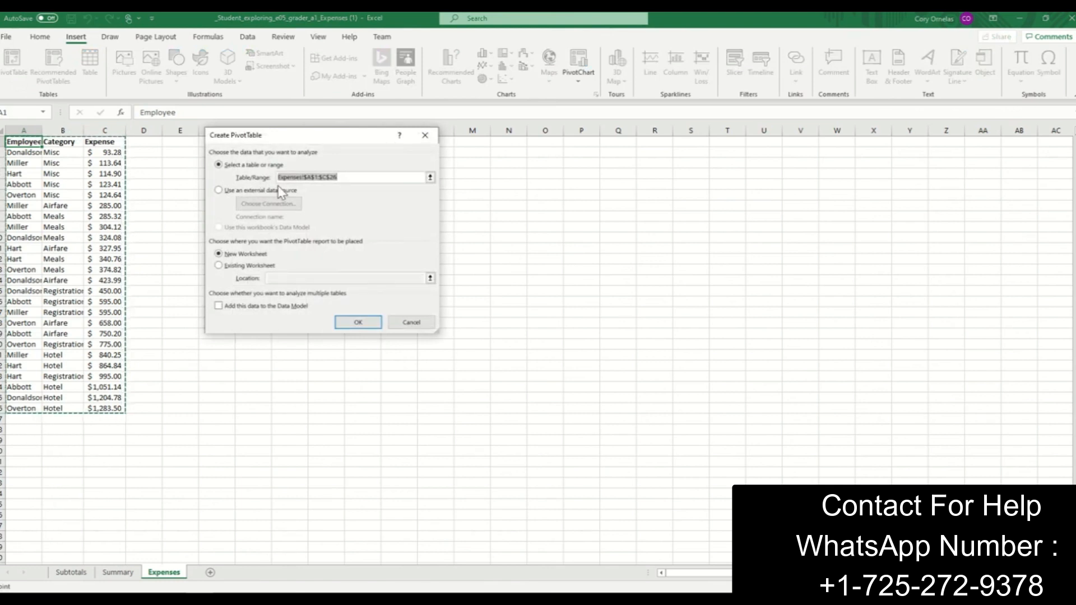
{"action": "left_click", "coordinate": [367, 329]}
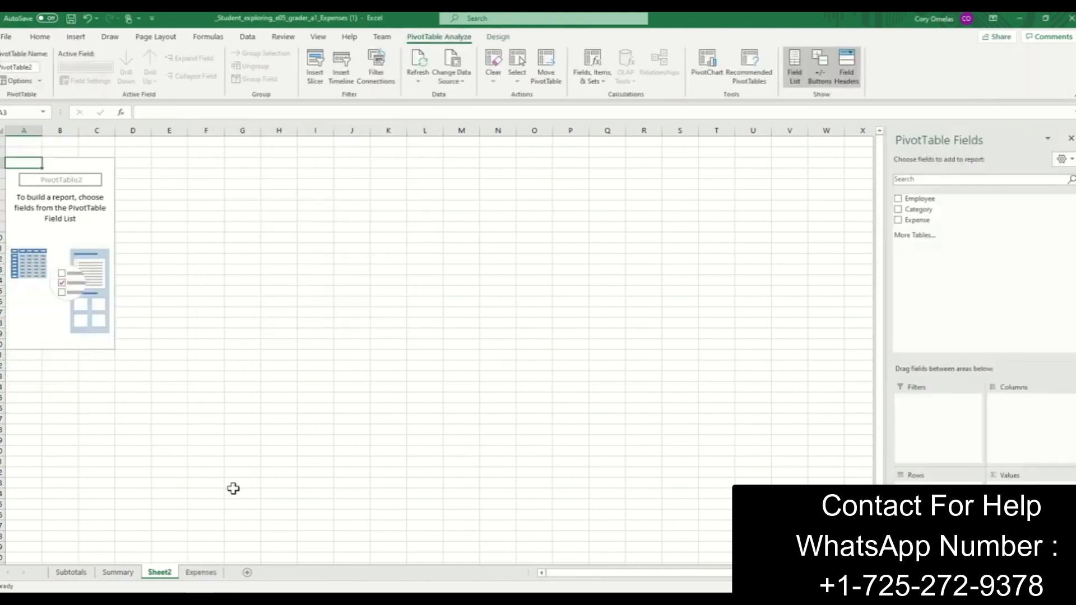
- Rename the new PivotTable worksheet as Totals
{"action": "right_click", "coordinate": [163, 576]}
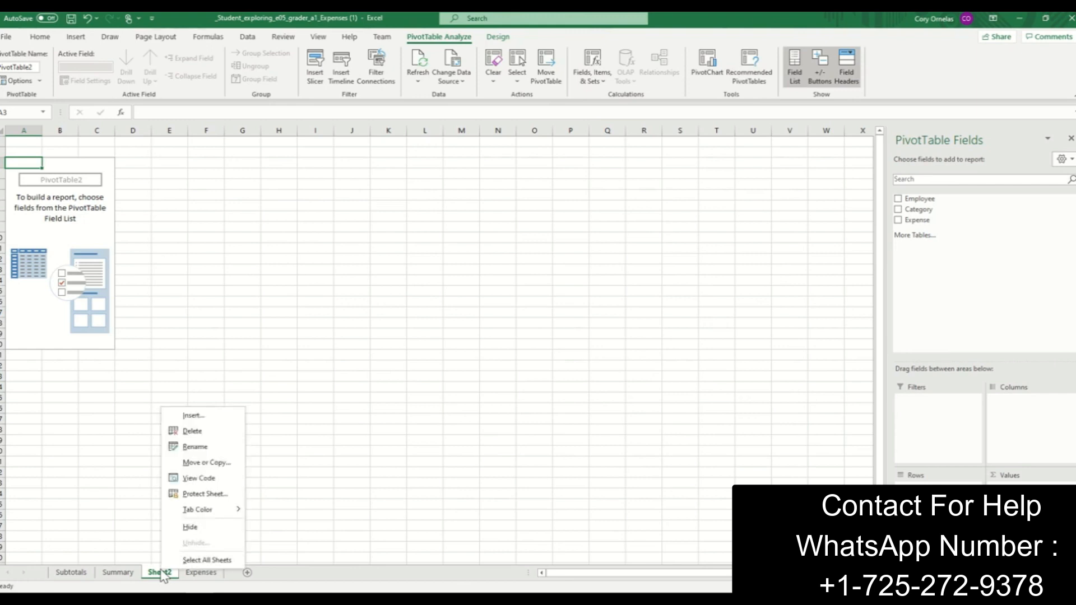
{"action": "left_click", "coordinate": [202, 449]}
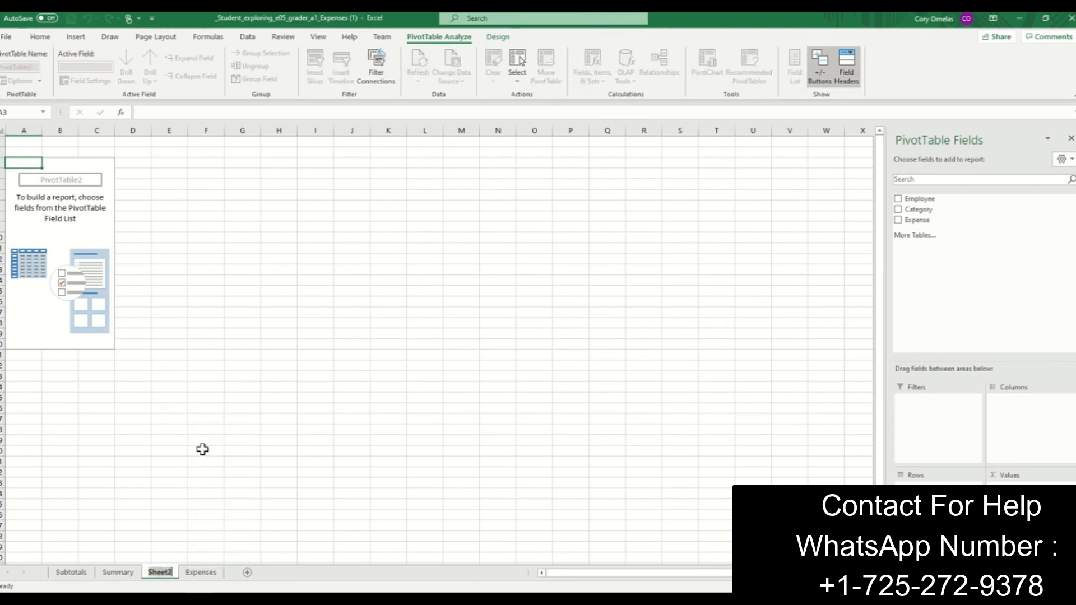
{"action": "type", "text": "otal"}
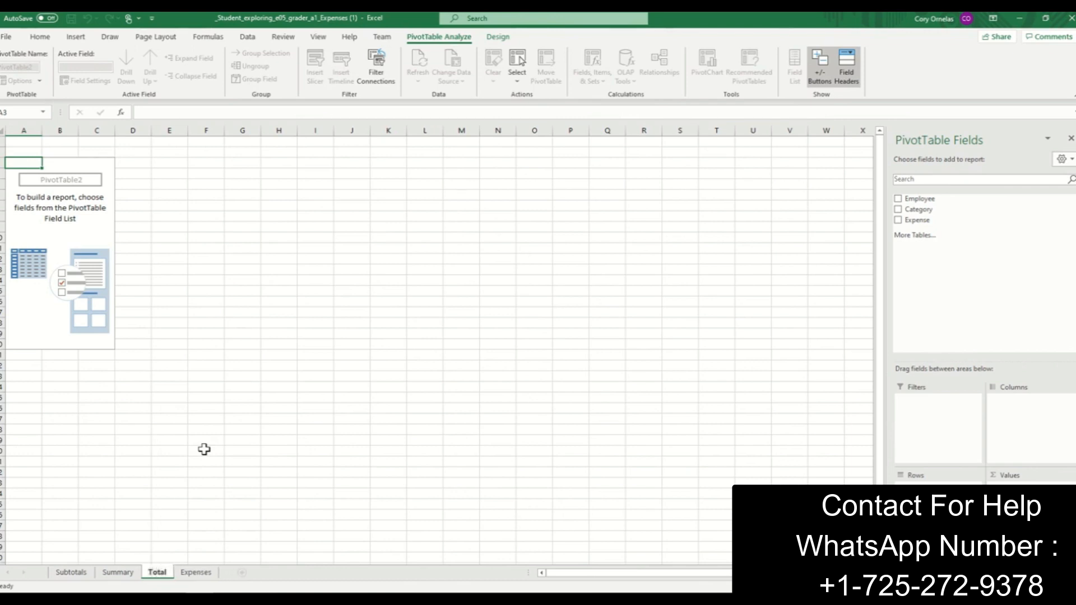
{"action": "type", "text": "s"}
{"action": "key", "text": "Return"}
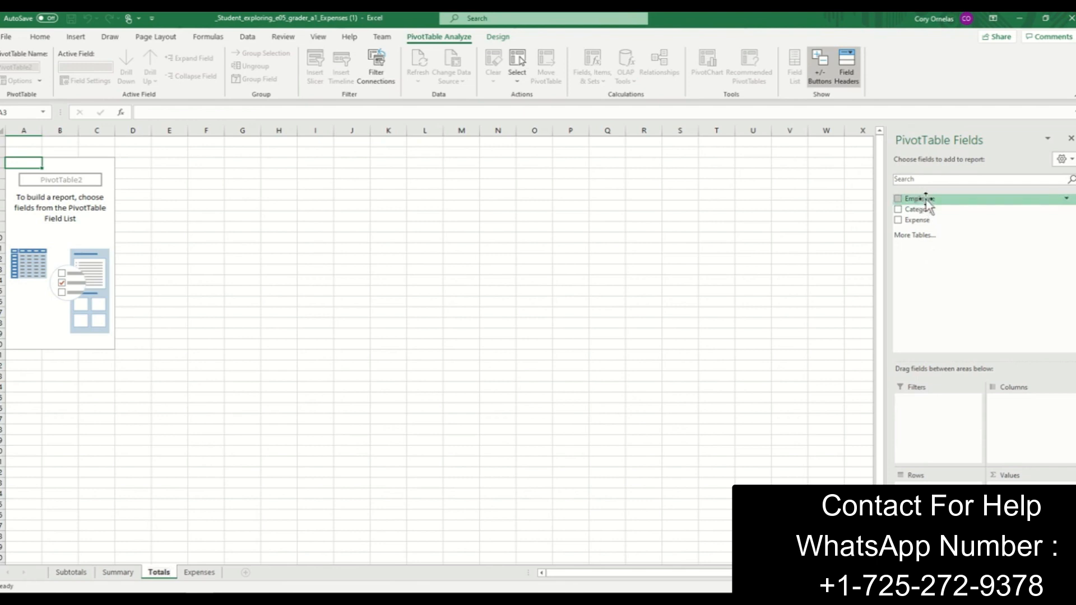
- Place the Employee field in the rows and the Expense field in the values of the Totals PivotTable
{"action": "left_click_drag", "start_coordinate": [926, 202], "coordinate": [946, 492]}
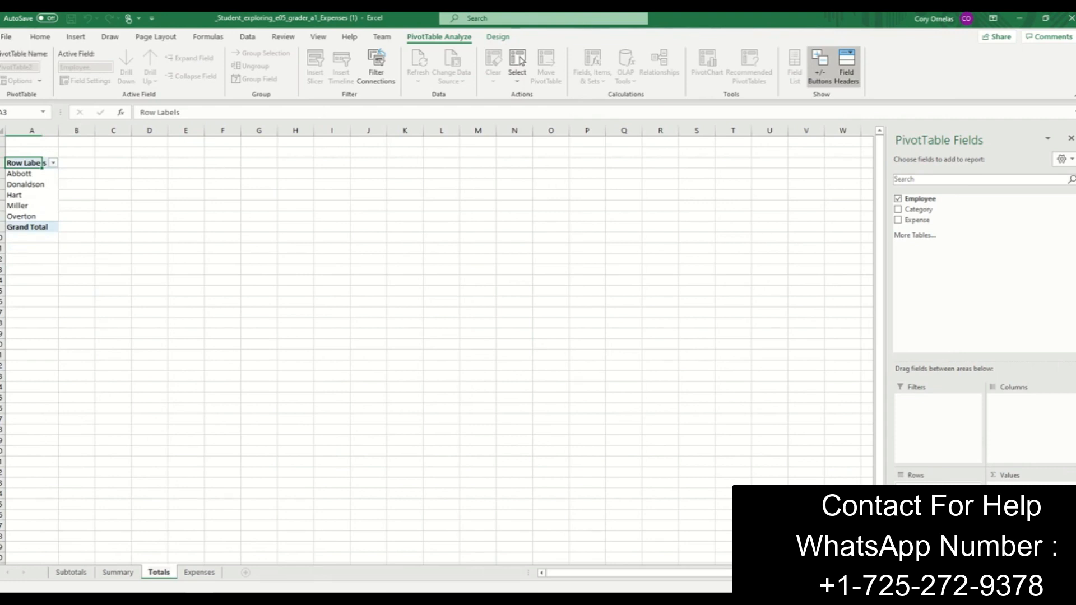
{"action": "left_click_drag", "start_coordinate": [917, 220], "coordinate": [1009, 490]}
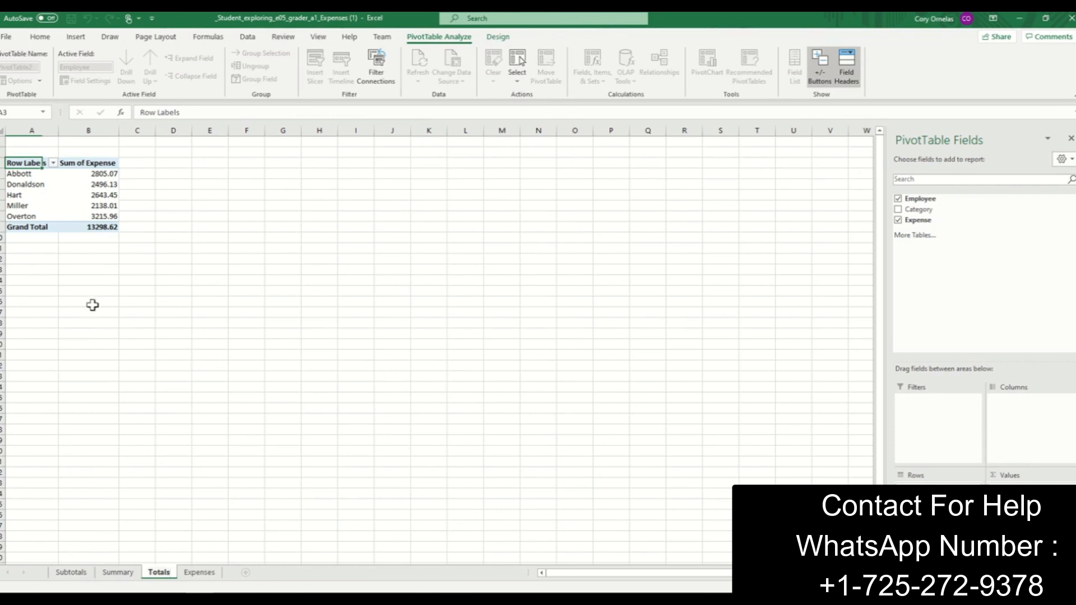
- Sort the PivotTable's employees by Sum of Expense from largest to smallest
{"action": "left_click", "coordinate": [106, 185]}
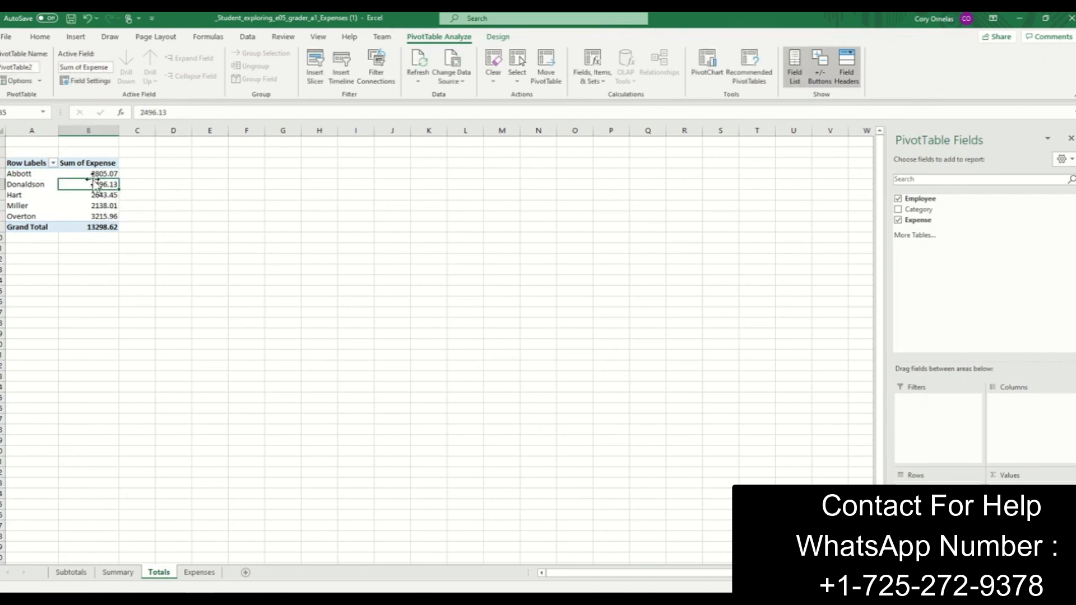
{"action": "right_click", "coordinate": [99, 176]}
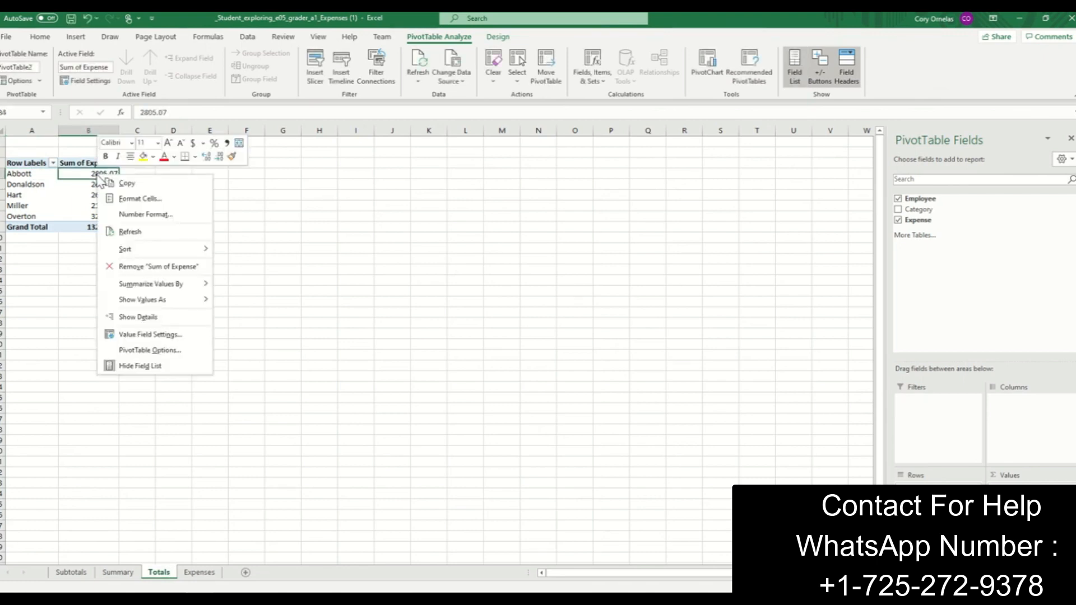
{"action": "key", "text": "Escape"}
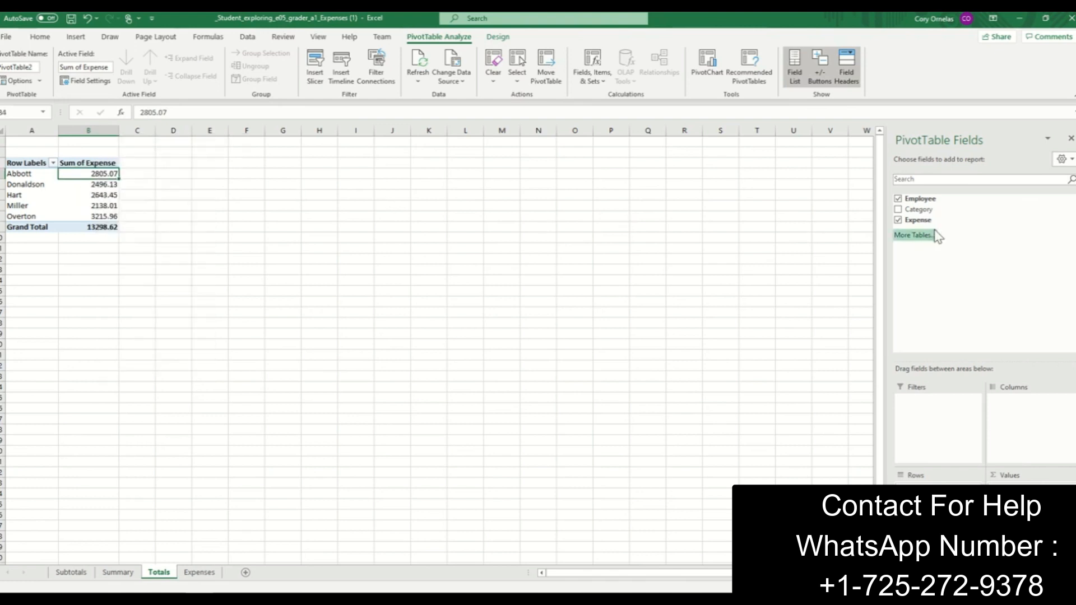
{"action": "left_click", "coordinate": [90, 196]}
{"action": "right_click", "coordinate": [92, 200]}
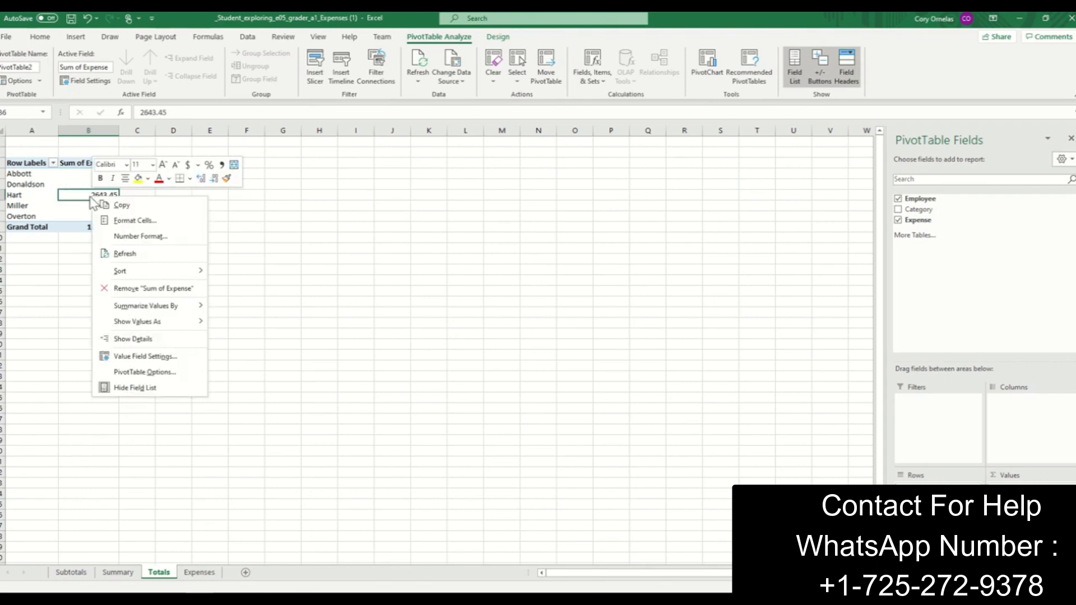
{"action": "mouse_move", "coordinate": [130, 275]}
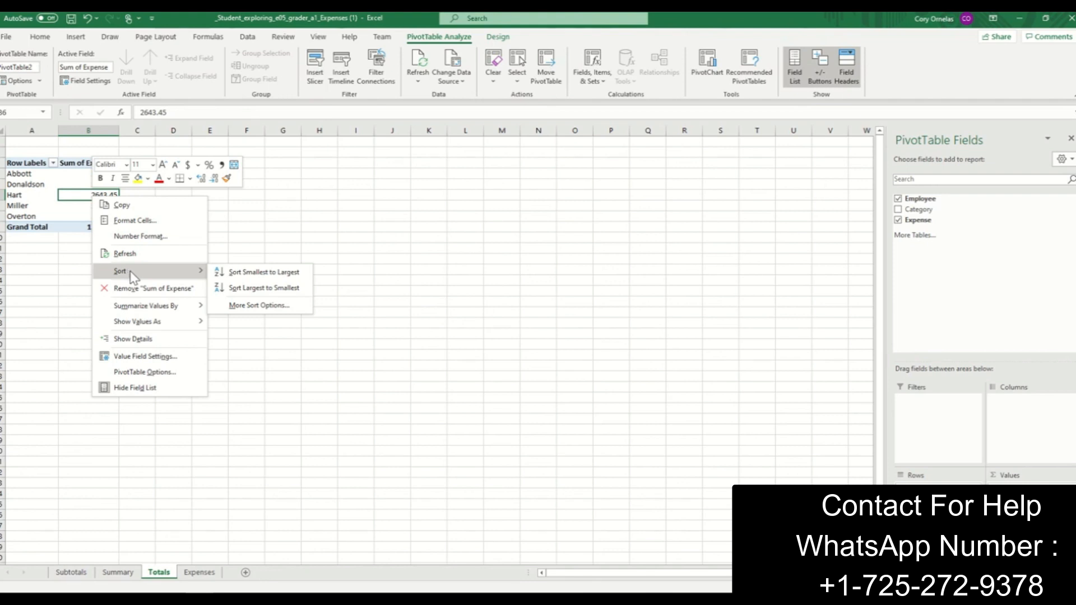
{"action": "left_click", "coordinate": [263, 288]}
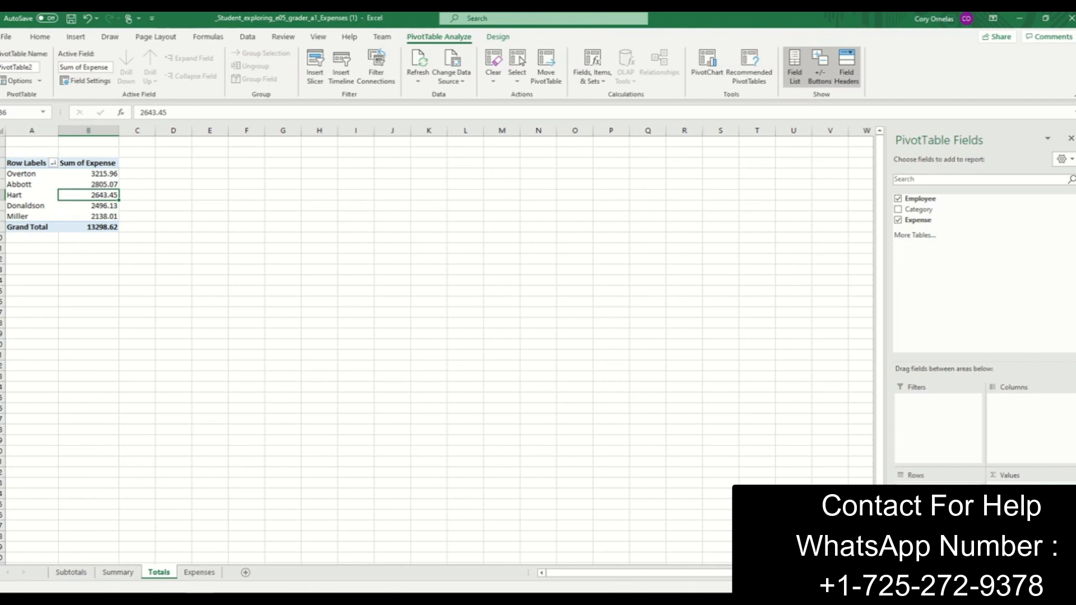
{"action": "left_click", "coordinate": [1032, 491]}
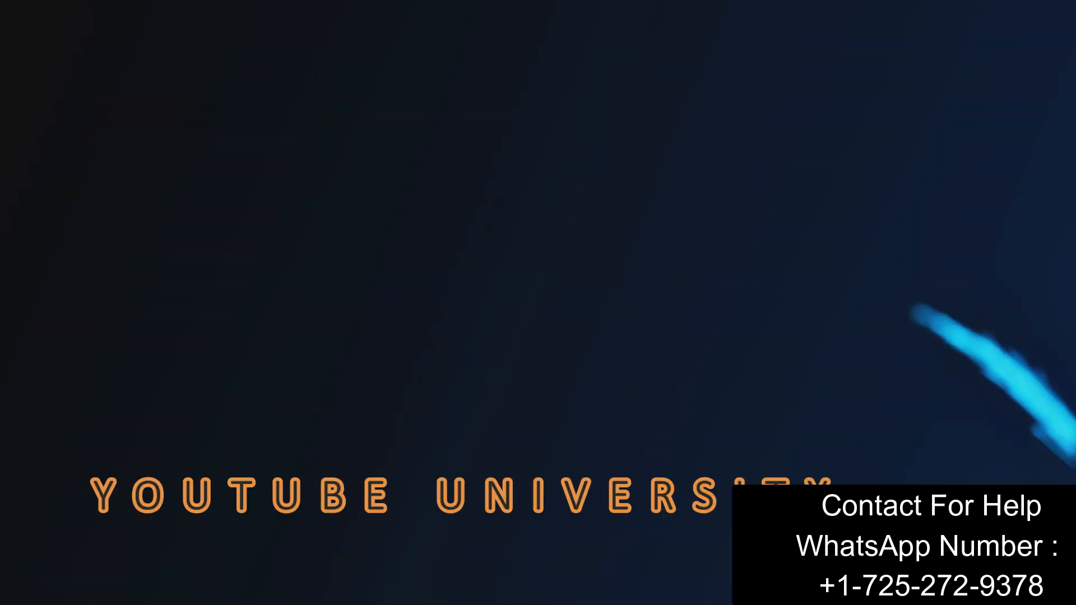